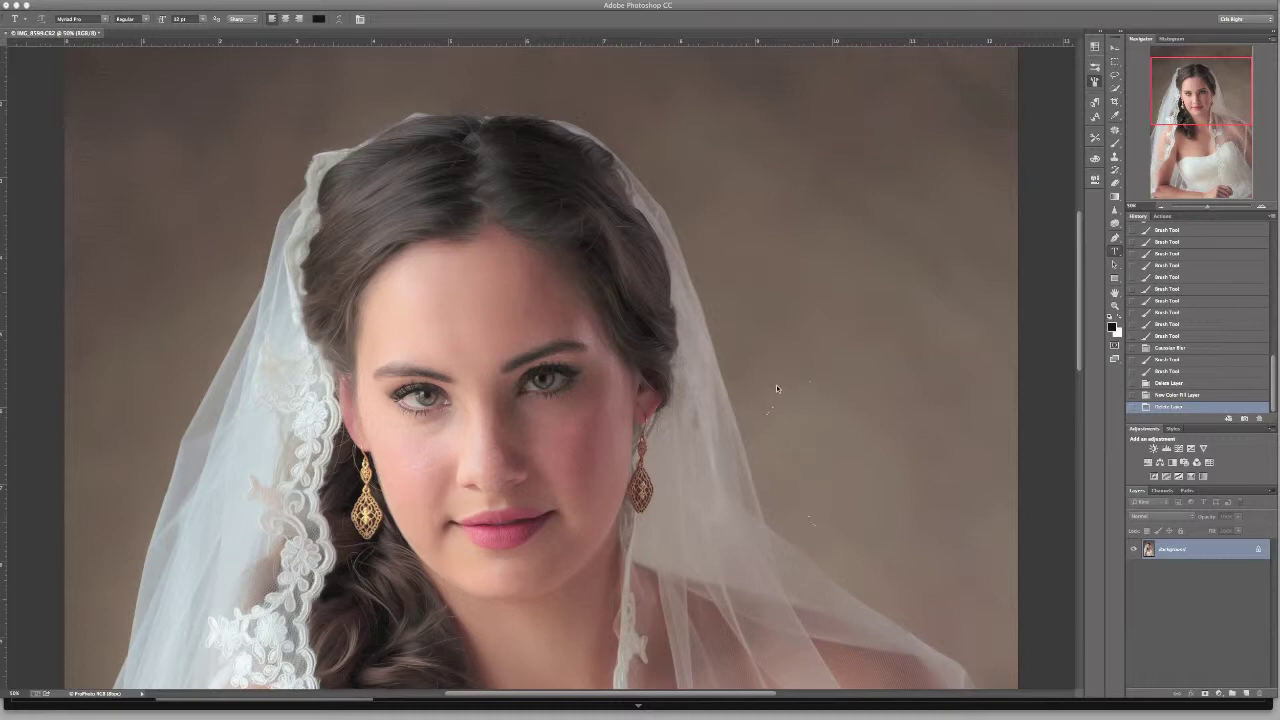
Step: Add a Solid Color fill layer above the Background in neutral gray, RGB 128, 128, 128
click(1218, 694)
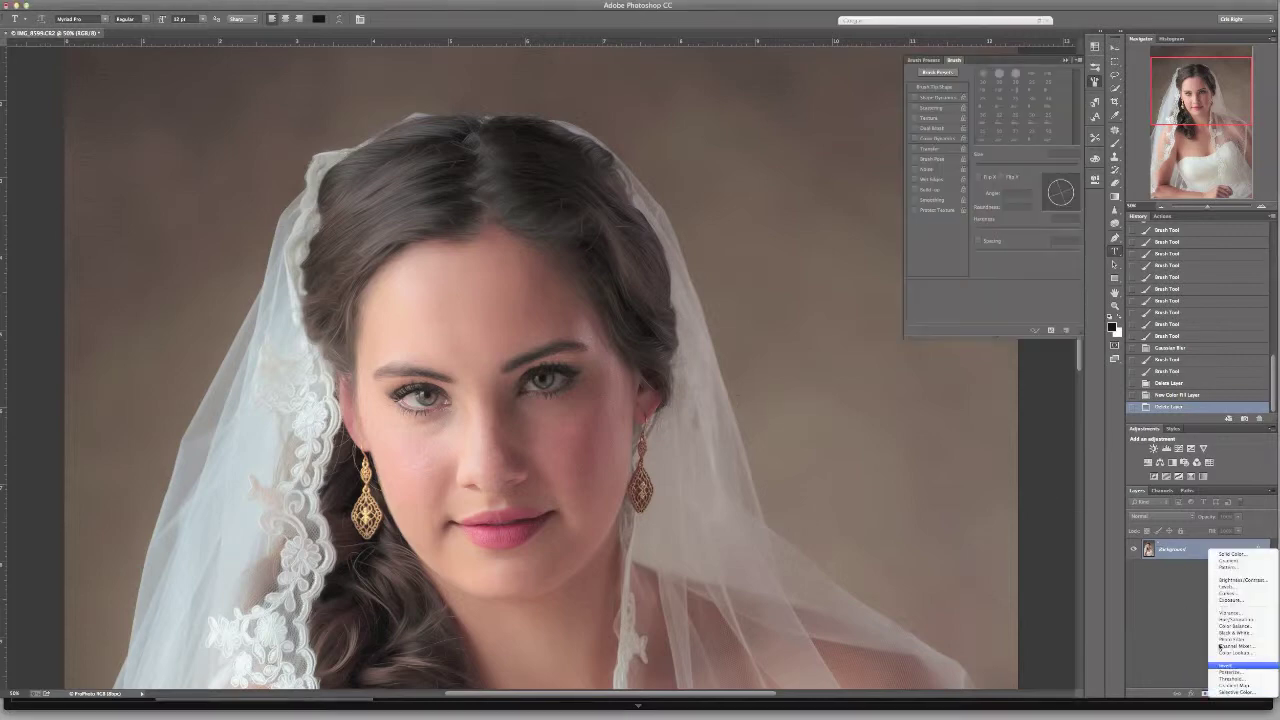
click(1230, 553)
click(1190, 319)
text(128)
key(Tab)
text(128)
key(Tab)
text(12)
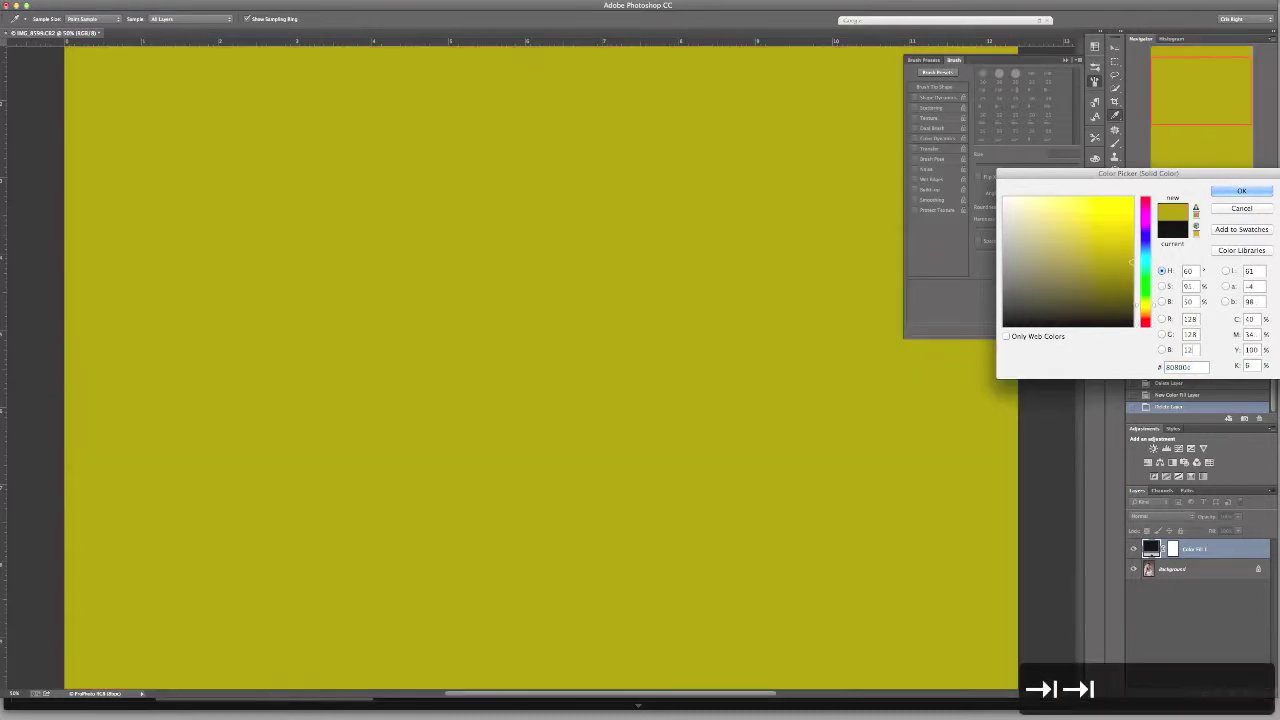
text(8)
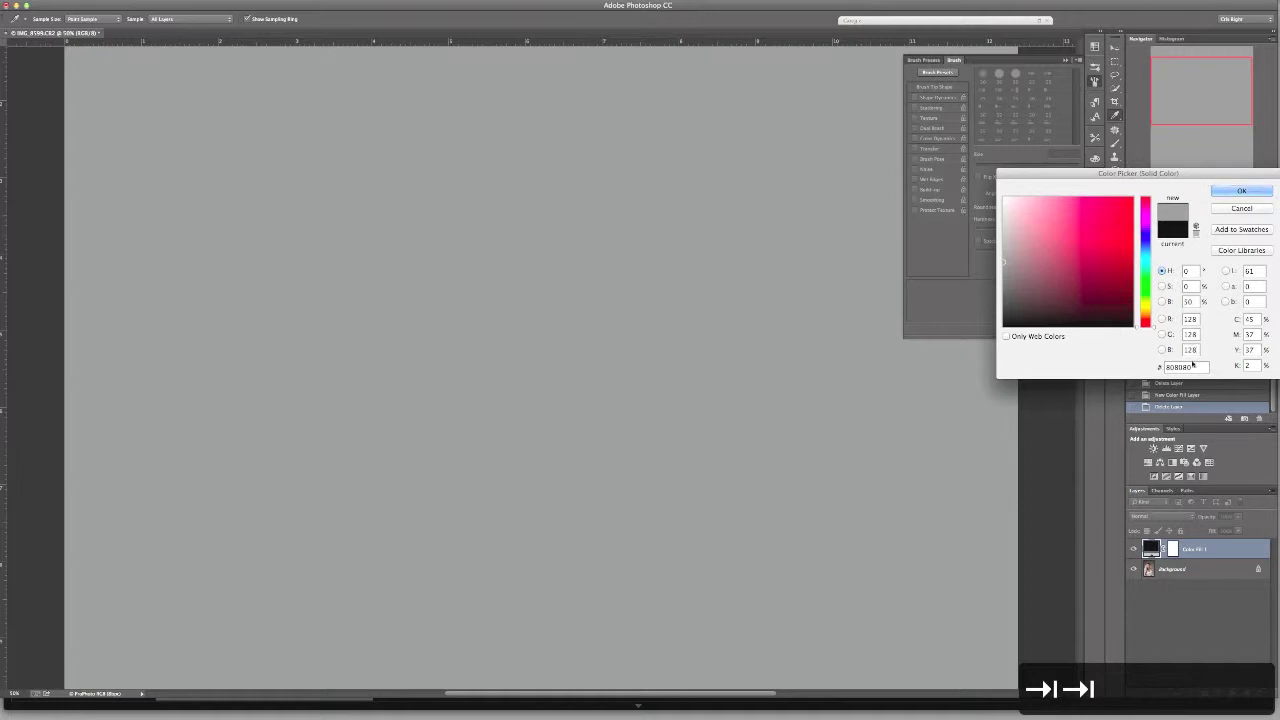
click(1238, 191)
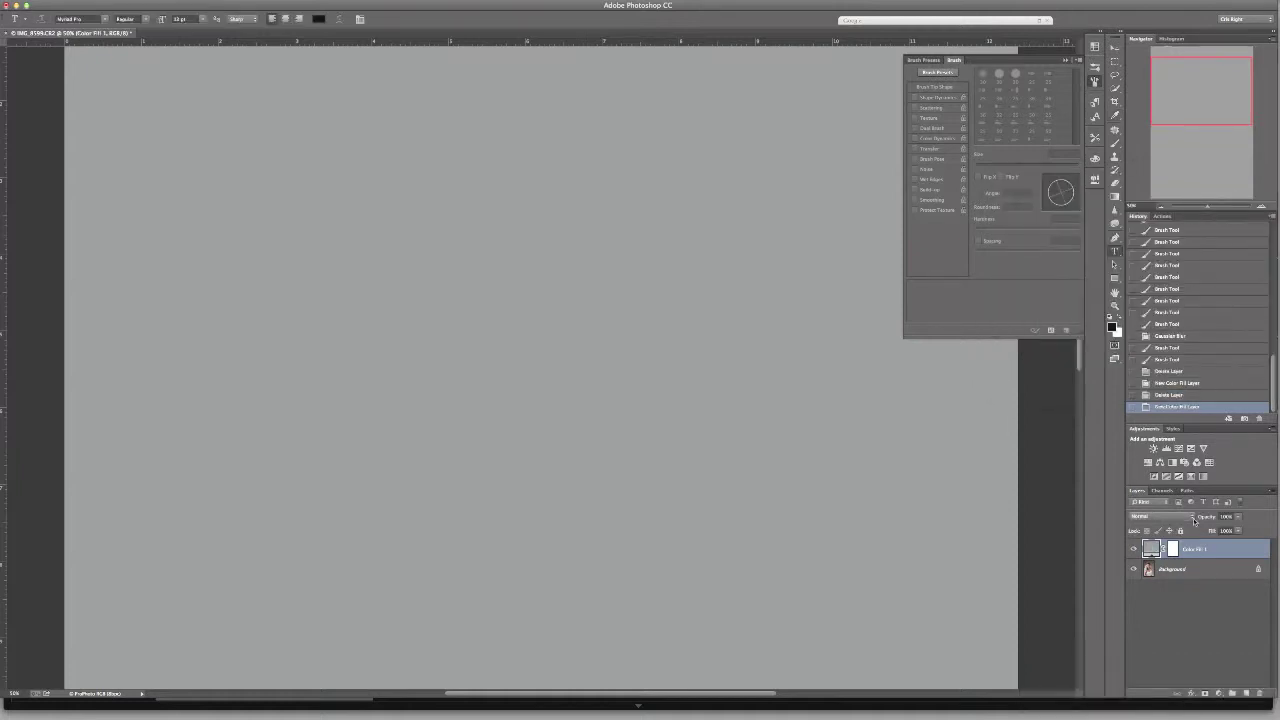
Step: Set the gray fill layer's blend mode to Soft Light and compare the portrait with the layer off and on
click(1194, 522)
click(1157, 622)
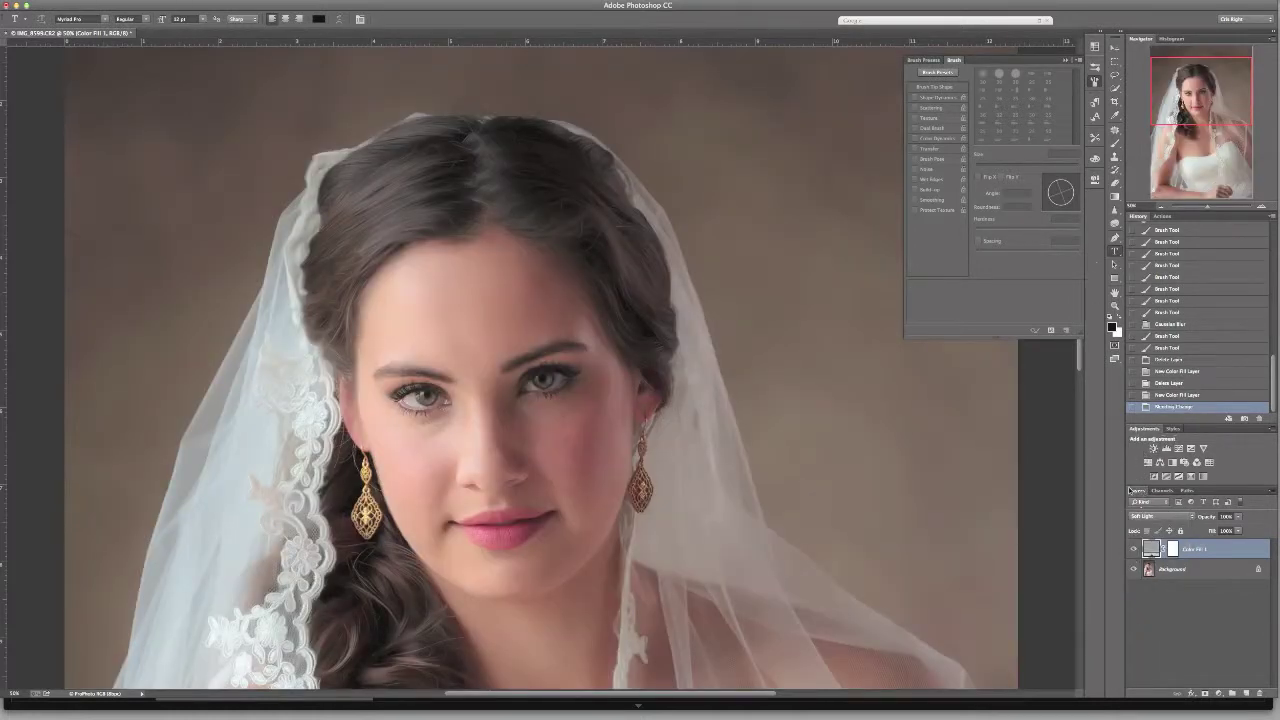
click(1134, 549)
click(1134, 550)
Step: Select the Brush tool and rasterize the gray fill layer so that it can be painted on
key(b)
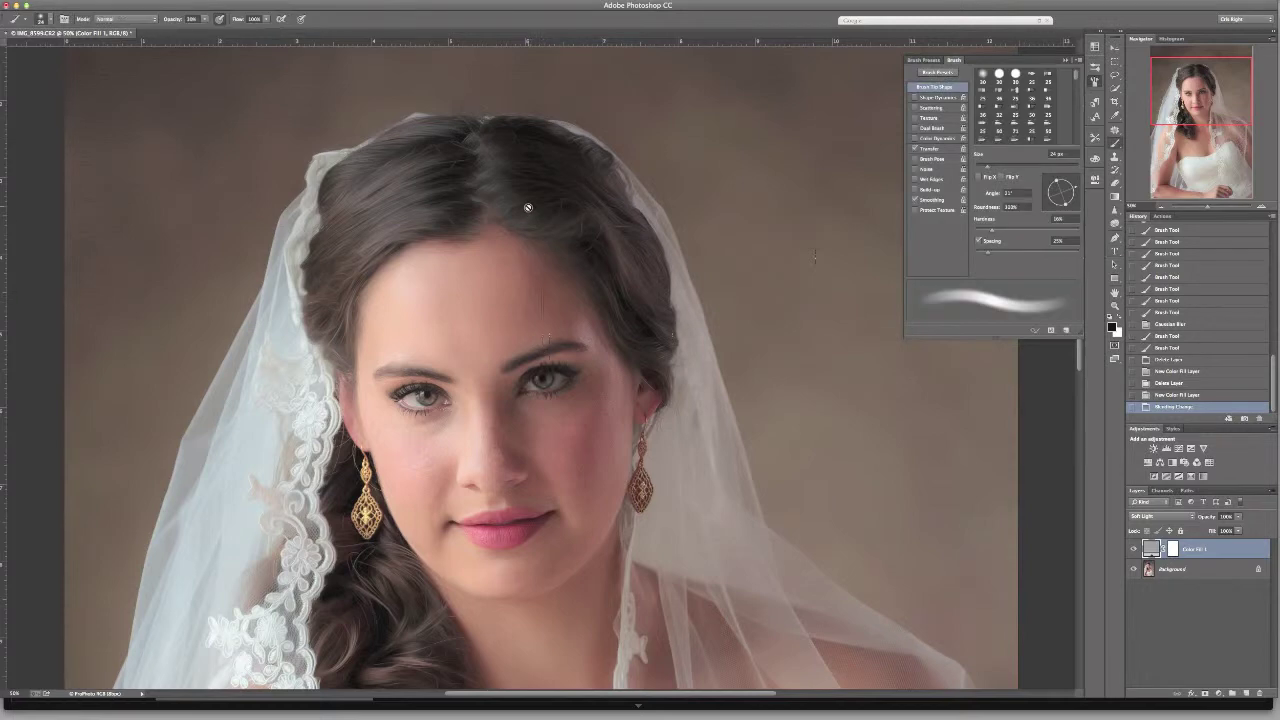
click(537, 210)
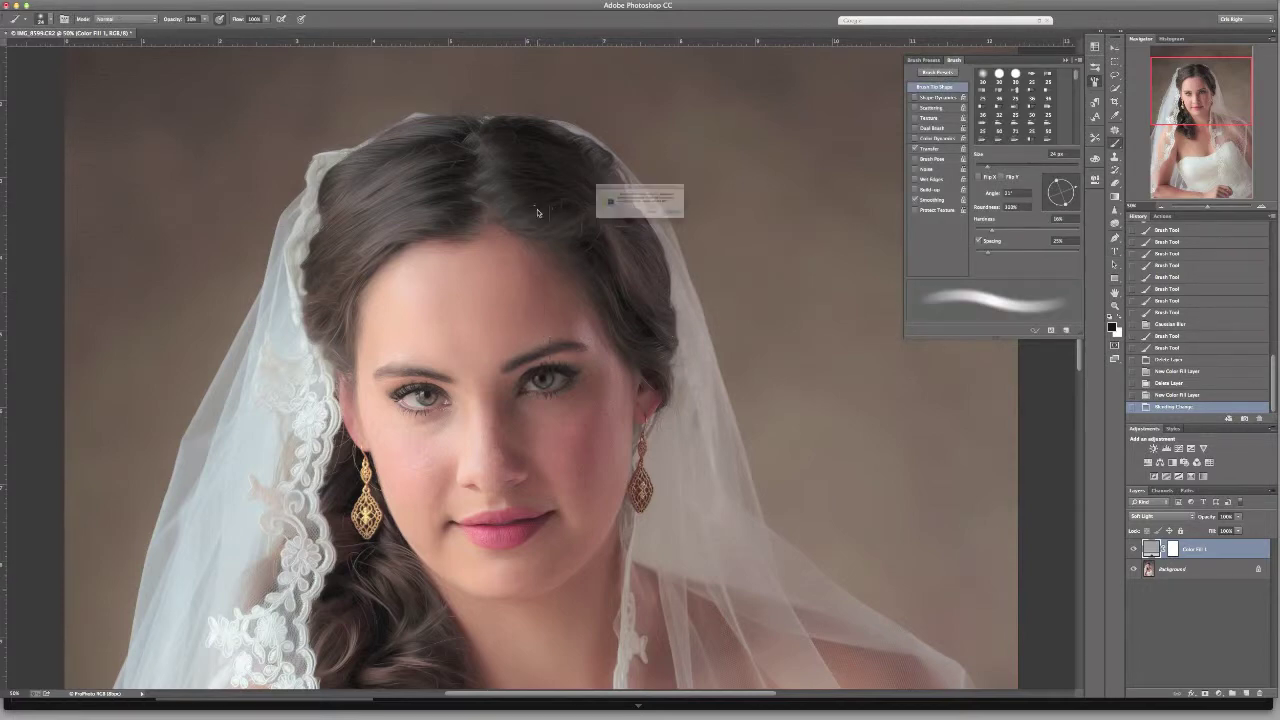
click(714, 228)
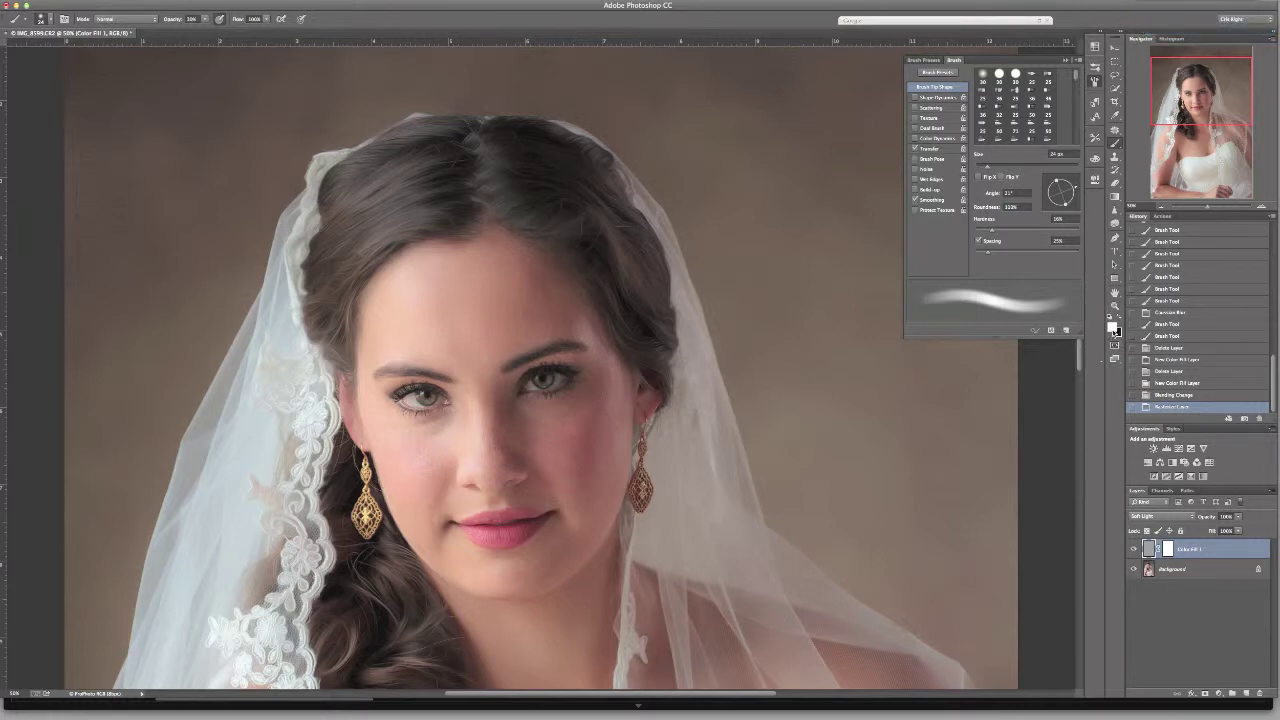
Step: Flatten the round brush tip into a thin tilted ellipse, lower its hardness to about 12% and enlarge it slightly
right_click(431, 194)
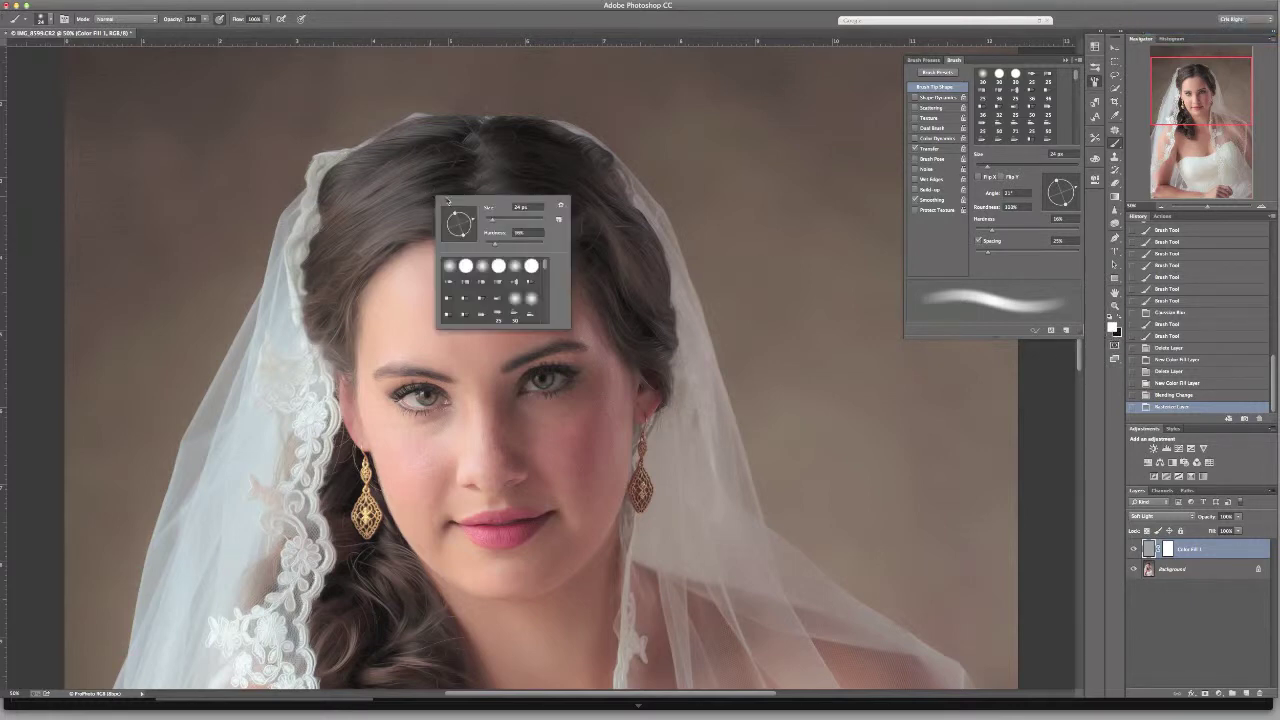
drag(463, 237, 469, 230)
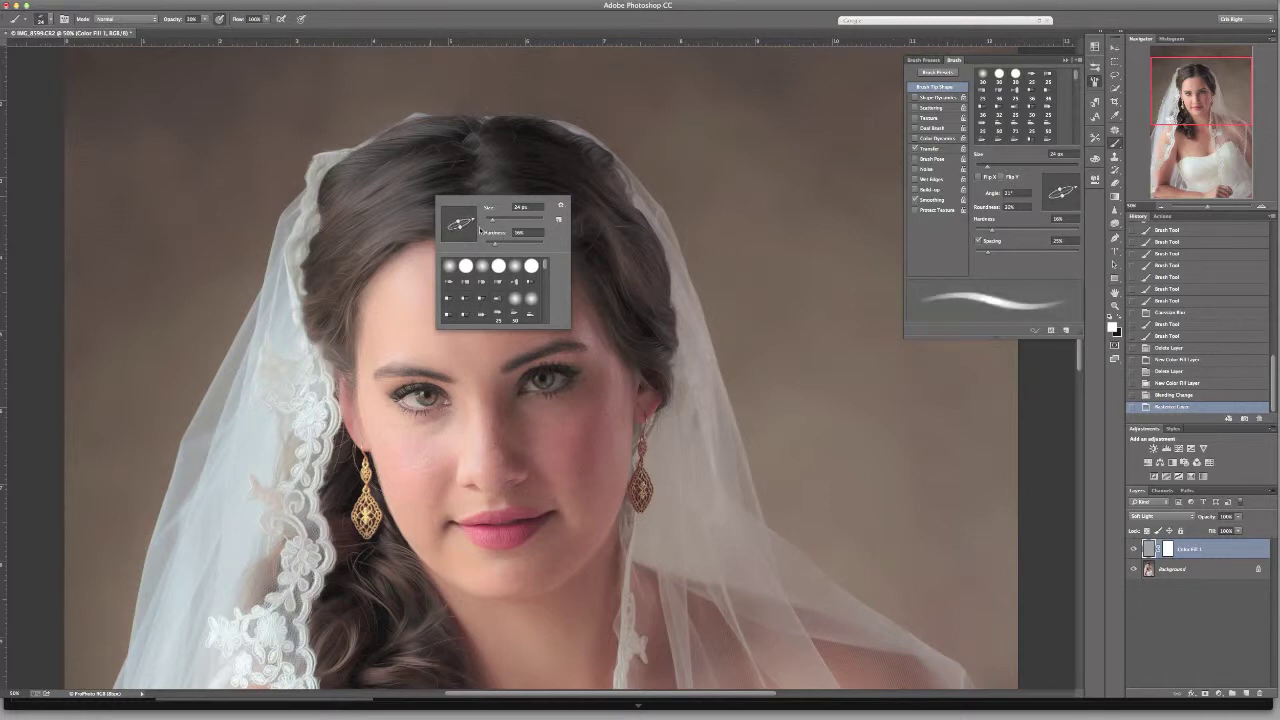
click(494, 243)
text(10)
key(Tab)
drag(501, 223, 502, 223)
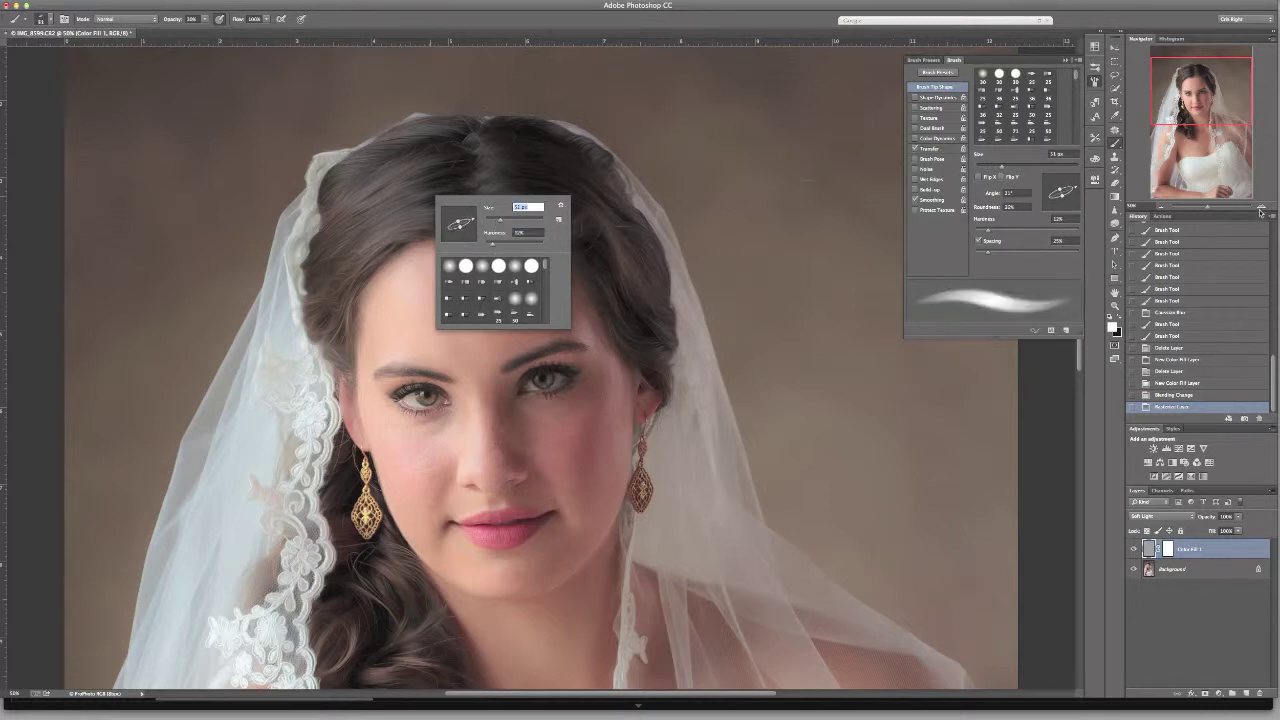
Step: Enlarge the flattened brush and paint white highlight strokes along the hair strands on the left side of the parting
click(1261, 207)
drag(1215, 102, 1215, 95)
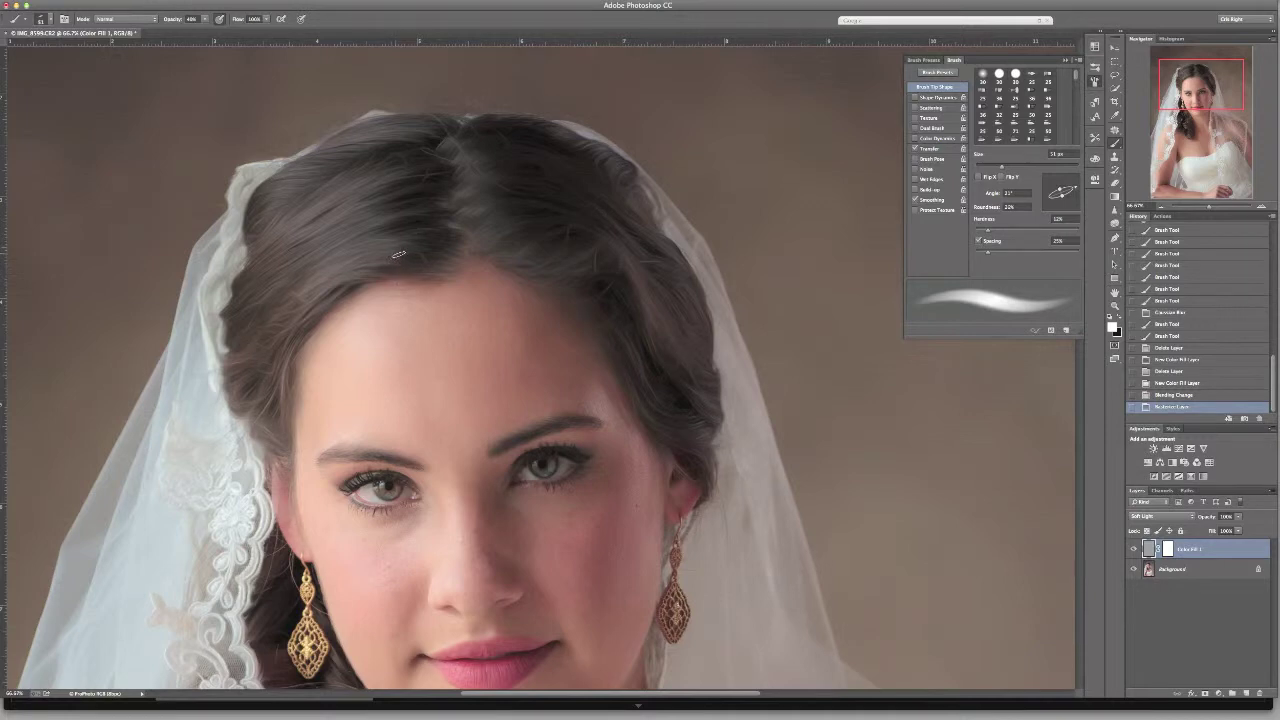
right_click(407, 254)
drag(477, 276, 484, 276)
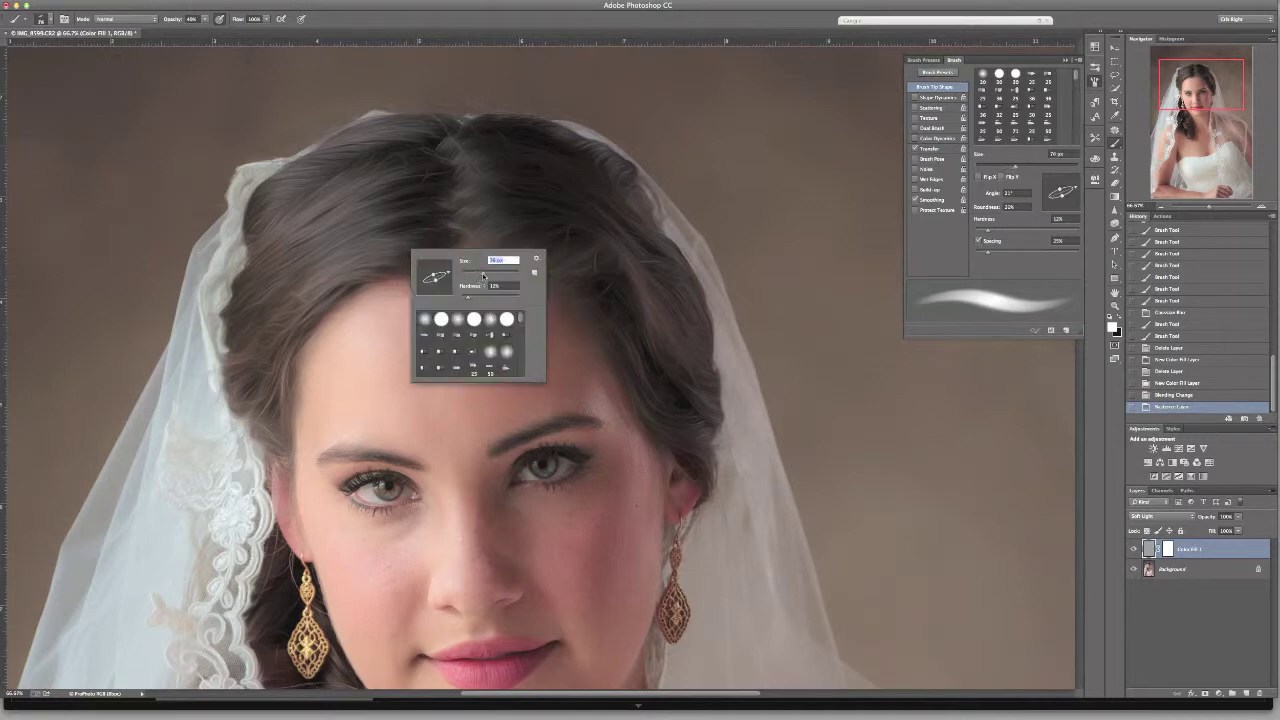
key(Return)
click(403, 240)
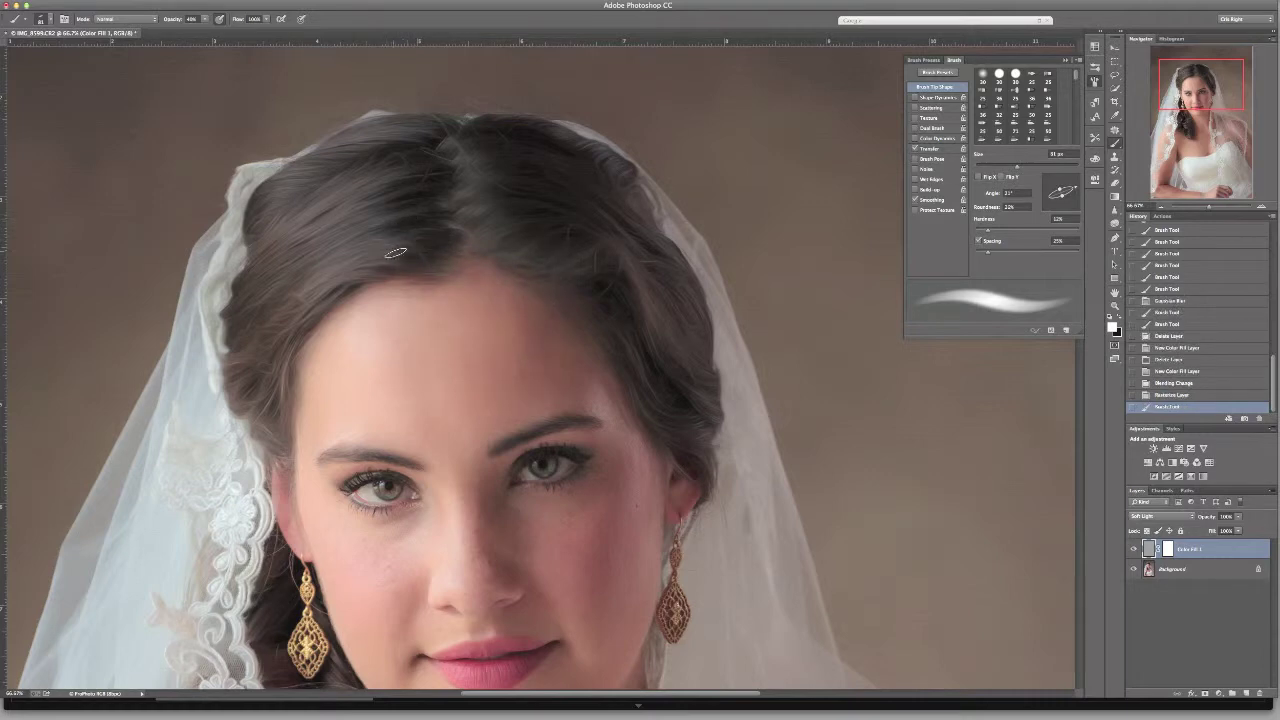
mouse_move(403, 249)
mouse_down()
mouse_move(339, 264)
mouse_move(380, 268)
mouse_move(317, 290)
mouse_move(353, 275)
mouse_move(334, 289)
mouse_move(368, 294)
mouse_move(378, 329)
mouse_move(321, 300)
mouse_move(282, 342)
mouse_move(289, 330)
mouse_move(266, 375)
mouse_up()
right_click(340, 289)
mouse_move(327, 204)
mouse_down()
mouse_move(297, 243)
mouse_move(327, 223)
mouse_move(339, 241)
mouse_move(273, 282)
mouse_move(316, 261)
mouse_move(267, 291)
mouse_up()
drag(419, 169, 360, 189)
mouse_move(369, 146)
mouse_down()
mouse_move(308, 158)
mouse_move(298, 176)
mouse_up()
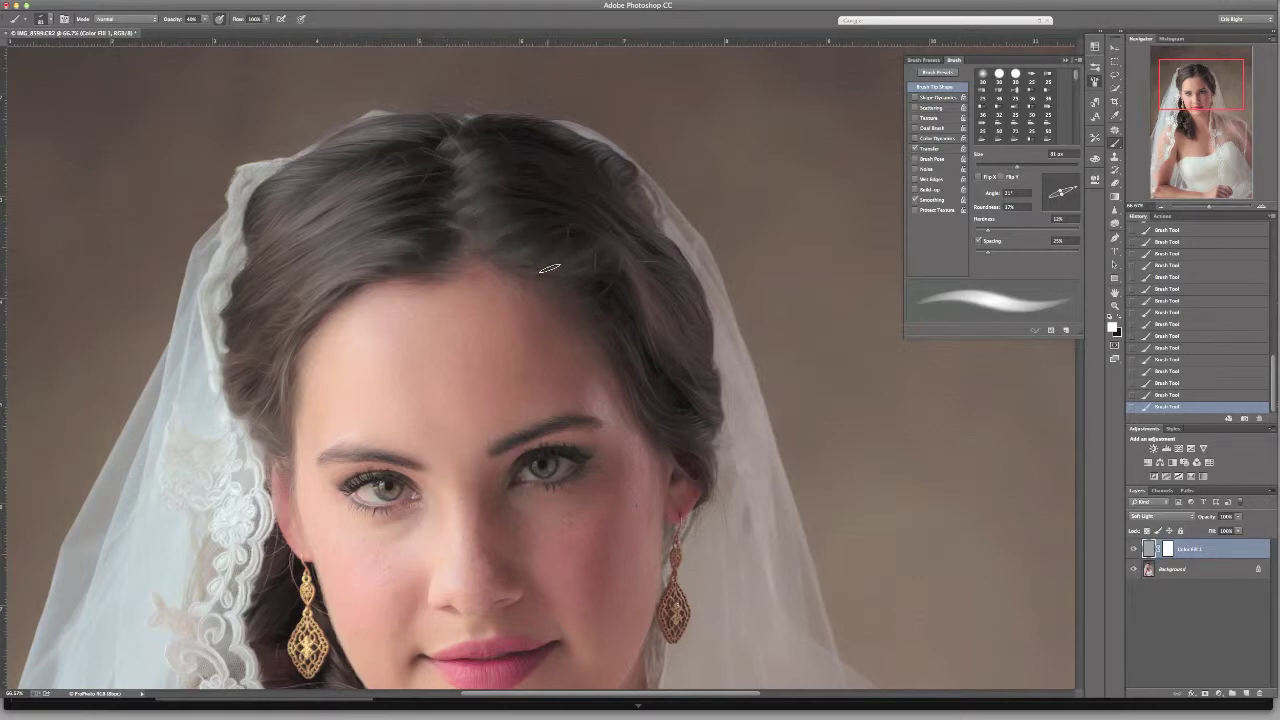
Step: Re-angle the brush tip to follow the strands and paint highlights down the hair on the right side of the parting
right_click(600, 259)
drag(636, 286, 638, 293)
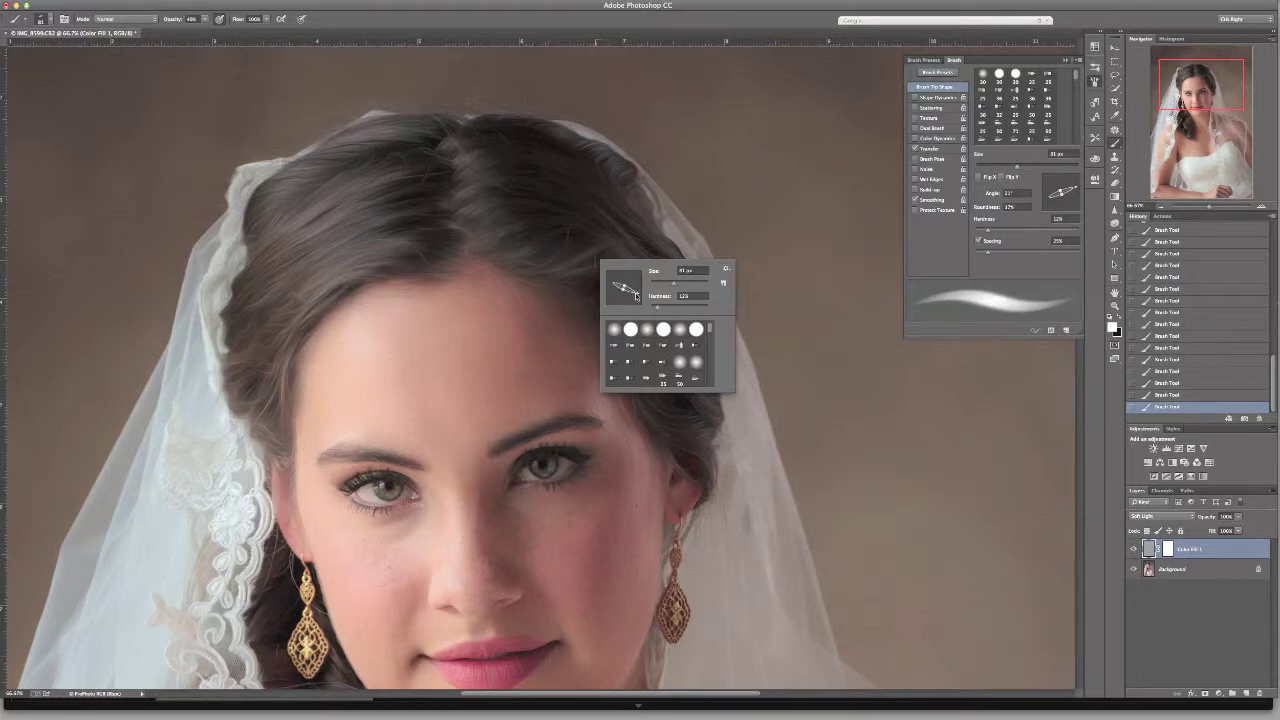
click(585, 226)
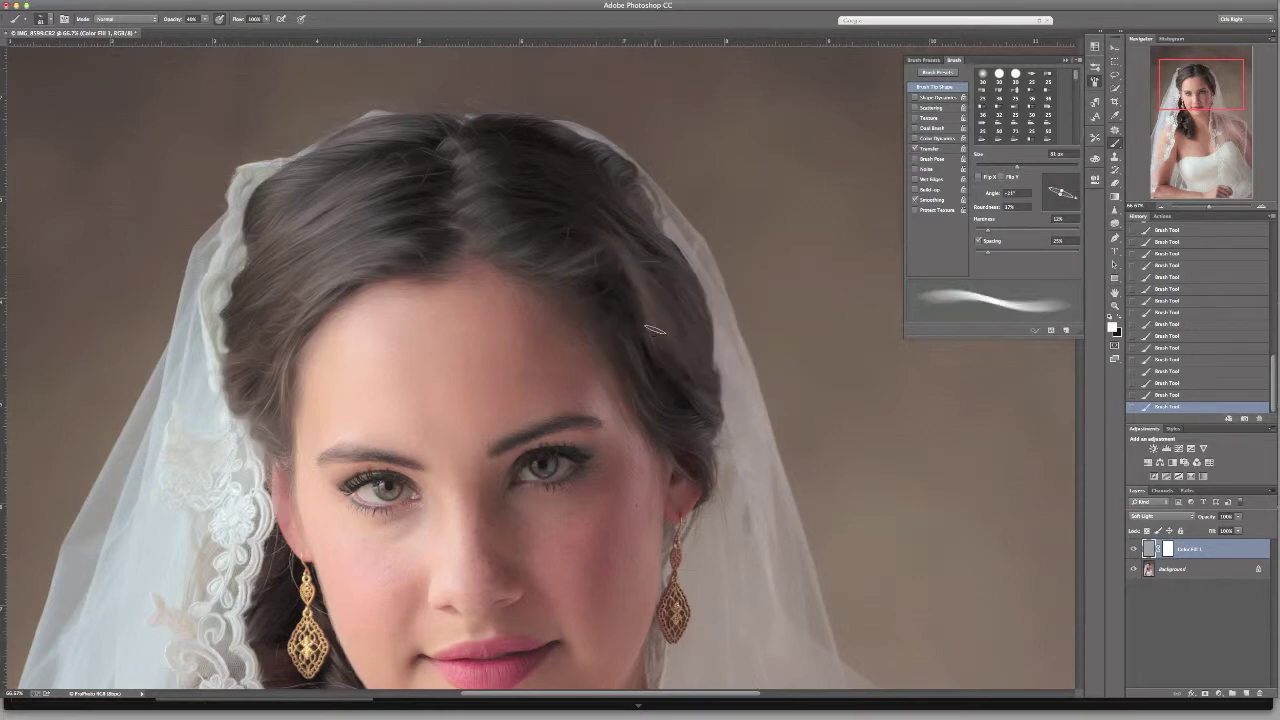
right_click(672, 300)
mouse_move(710, 357)
mouse_down()
mouse_move(723, 362)
mouse_move(683, 354)
mouse_up()
click(648, 293)
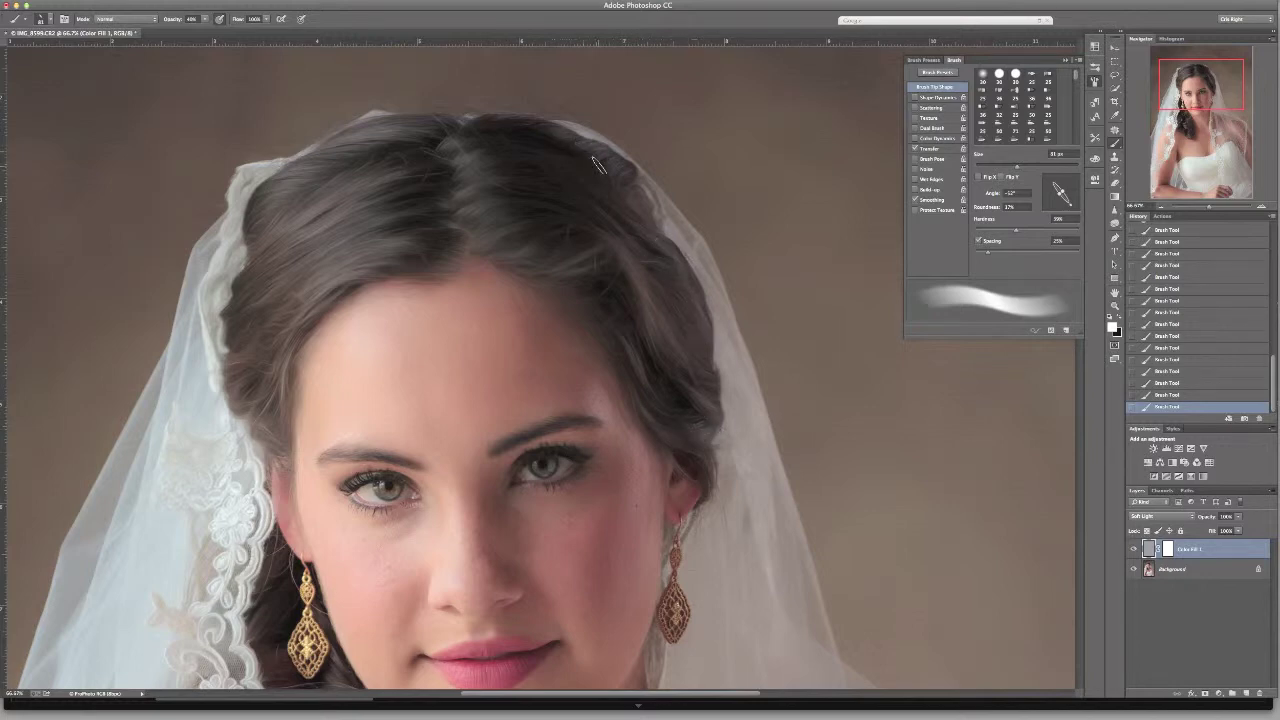
Step: Tilt the brush tip back to the left-hand strands and add more highlights over the left crown and temple hair
right_click(386, 184)
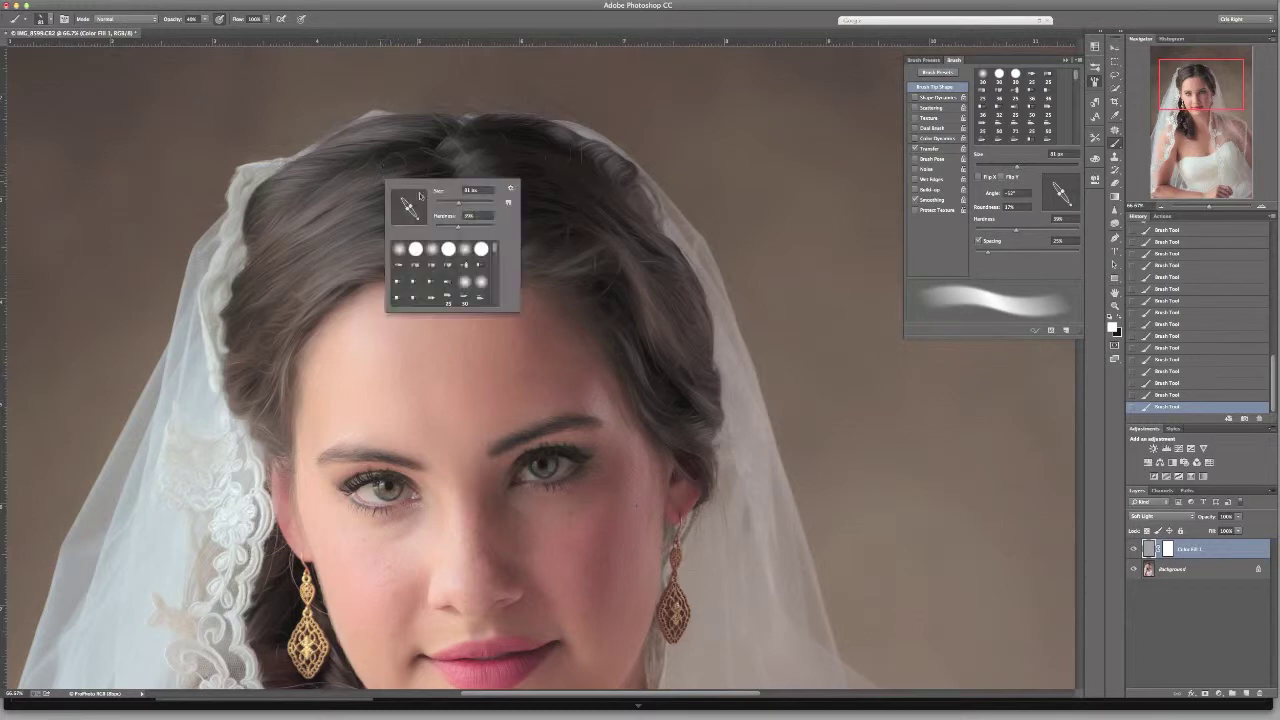
drag(419, 222, 422, 205)
click(378, 179)
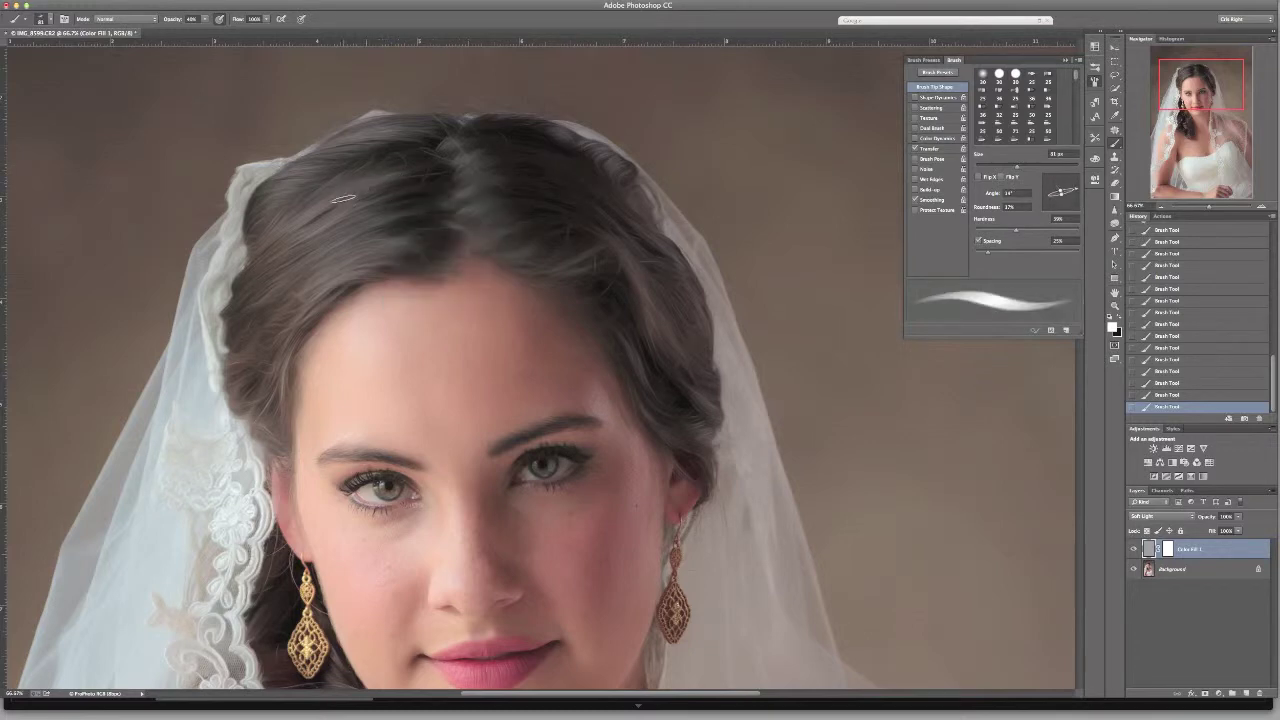
right_click(378, 224)
drag(418, 250, 418, 244)
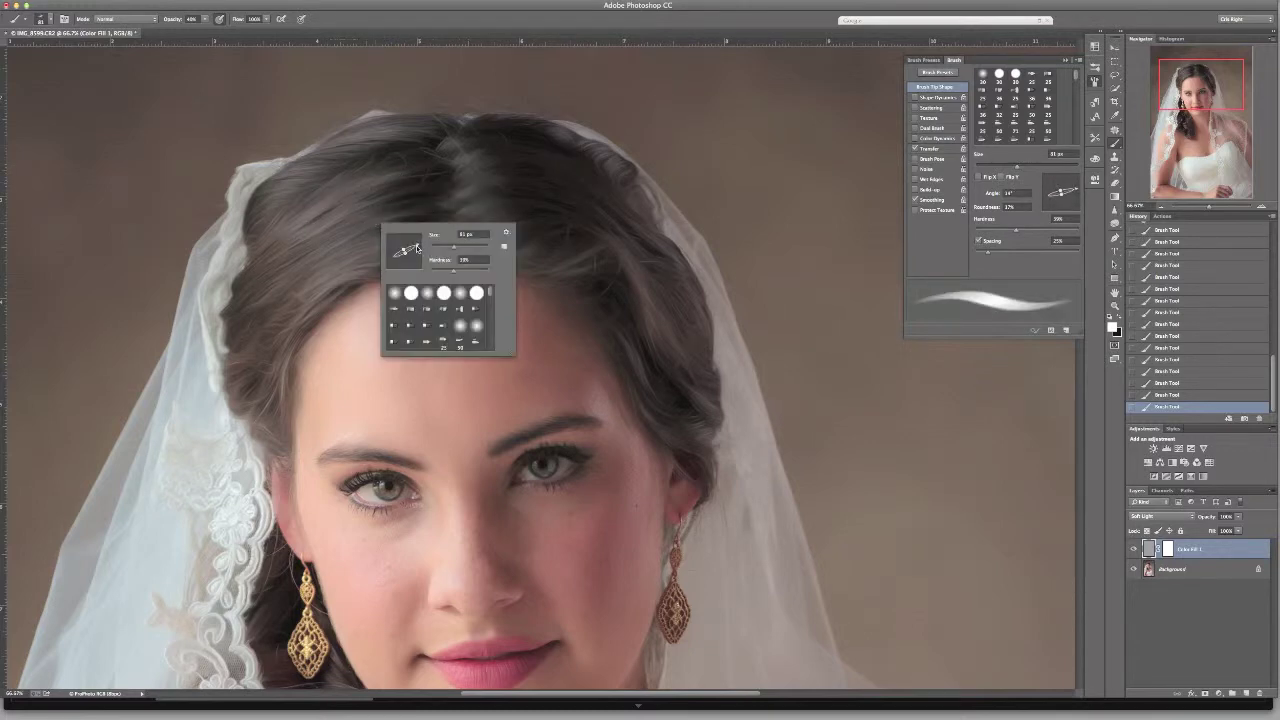
click(321, 269)
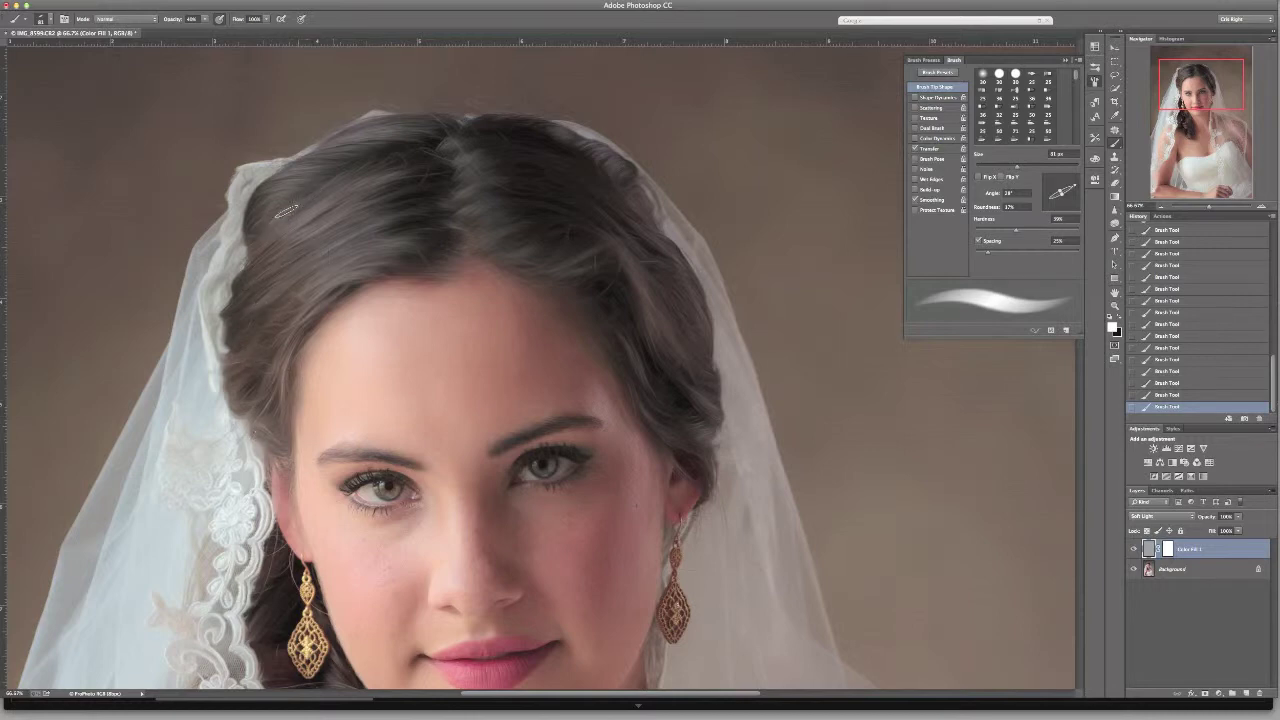
Step: Rotate the brush tip steeply and paint highlights on the upper curls below the gold earring
scroll(336, 531, down, 10)
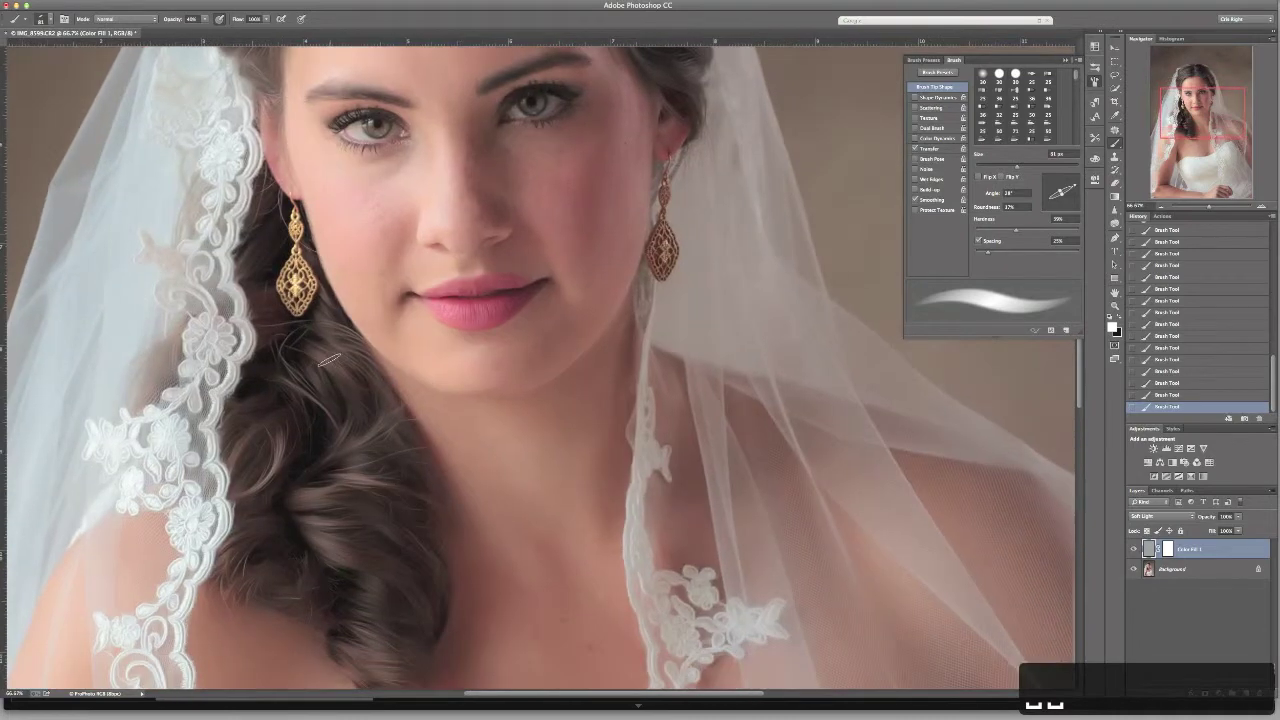
right_click(341, 359)
drag(376, 380, 357, 378)
click(323, 358)
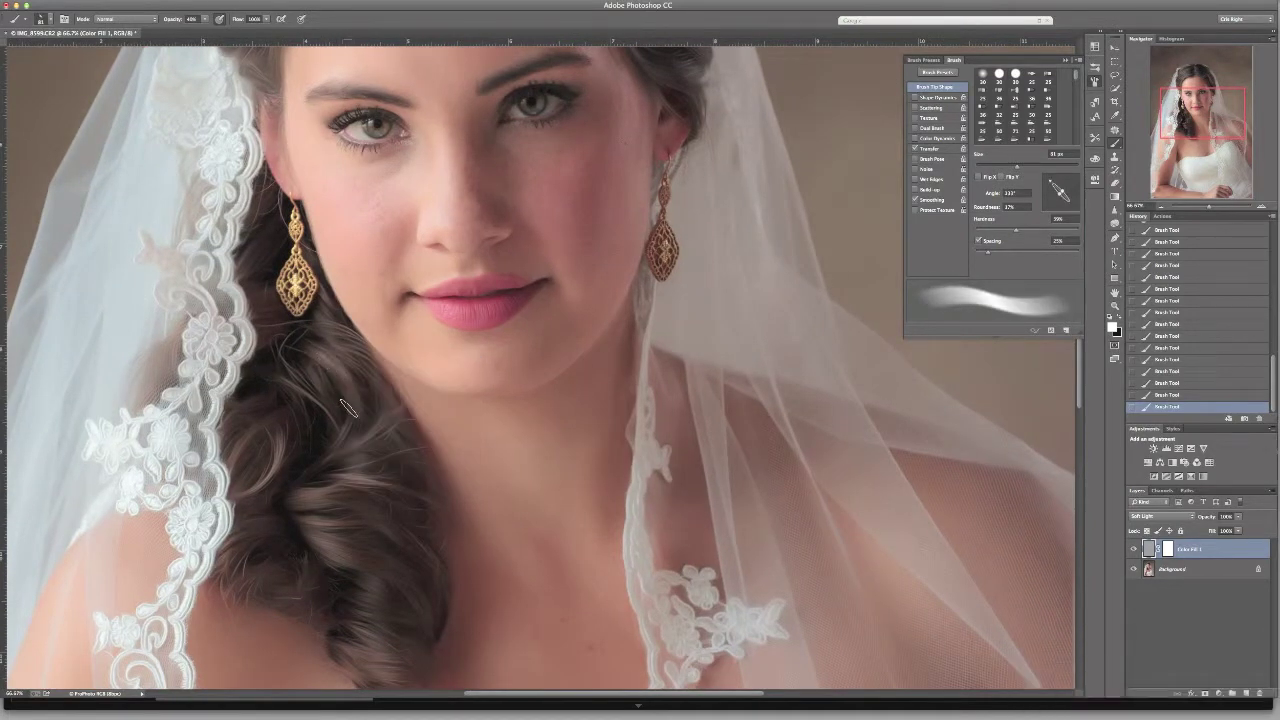
Step: Re-angle the brush tip for each curl and paint highlights on the middle curls of the side ponytail
right_click(370, 446)
drag(378, 466, 375, 474)
click(350, 453)
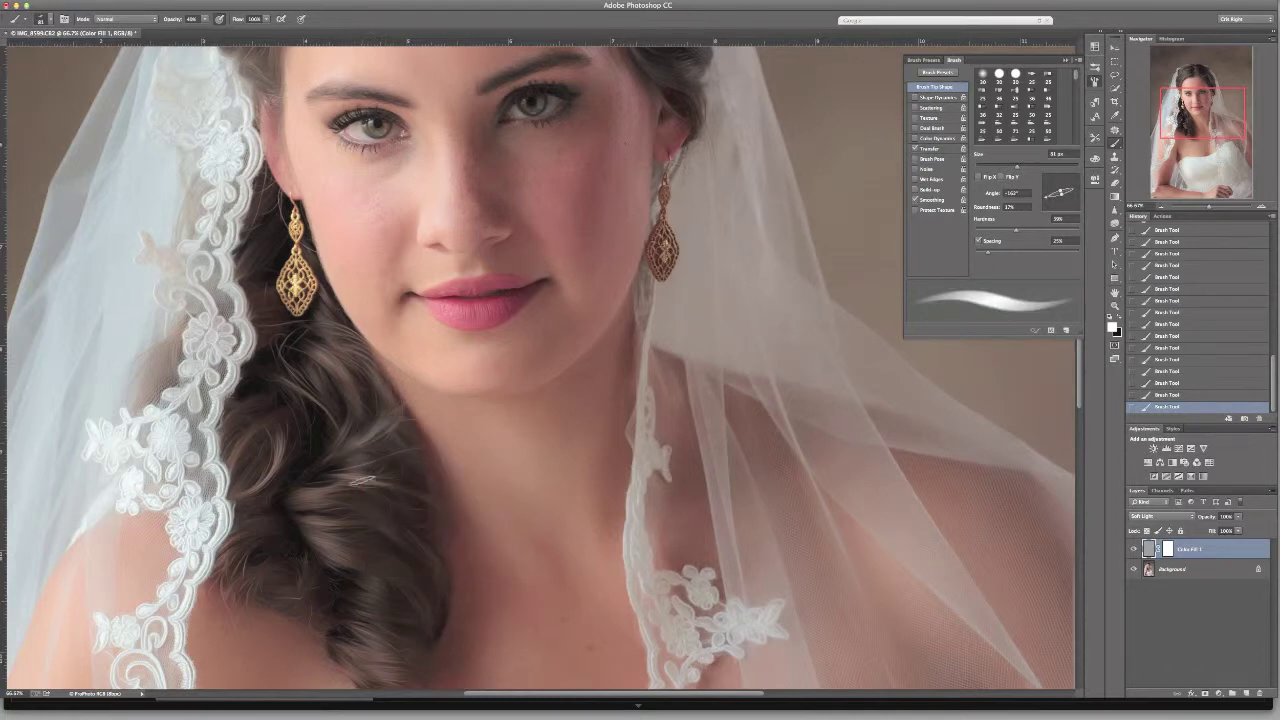
right_click(370, 508)
drag(400, 538, 354, 518)
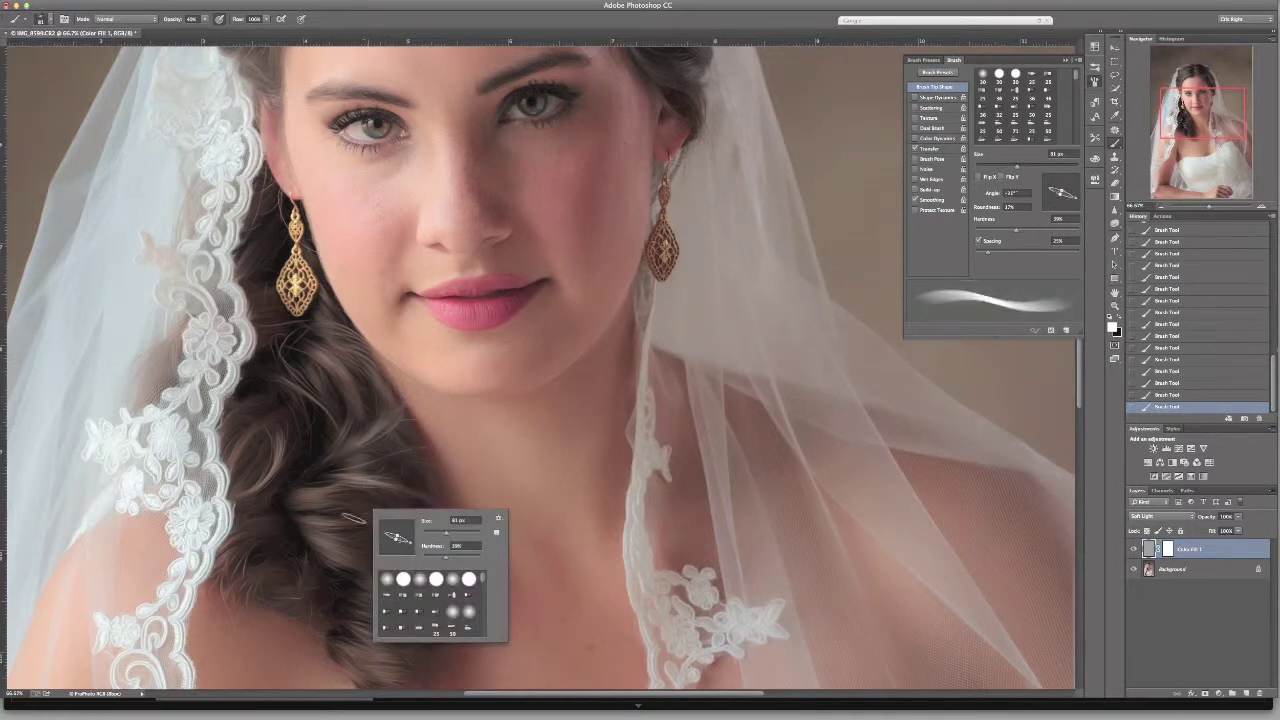
click(318, 502)
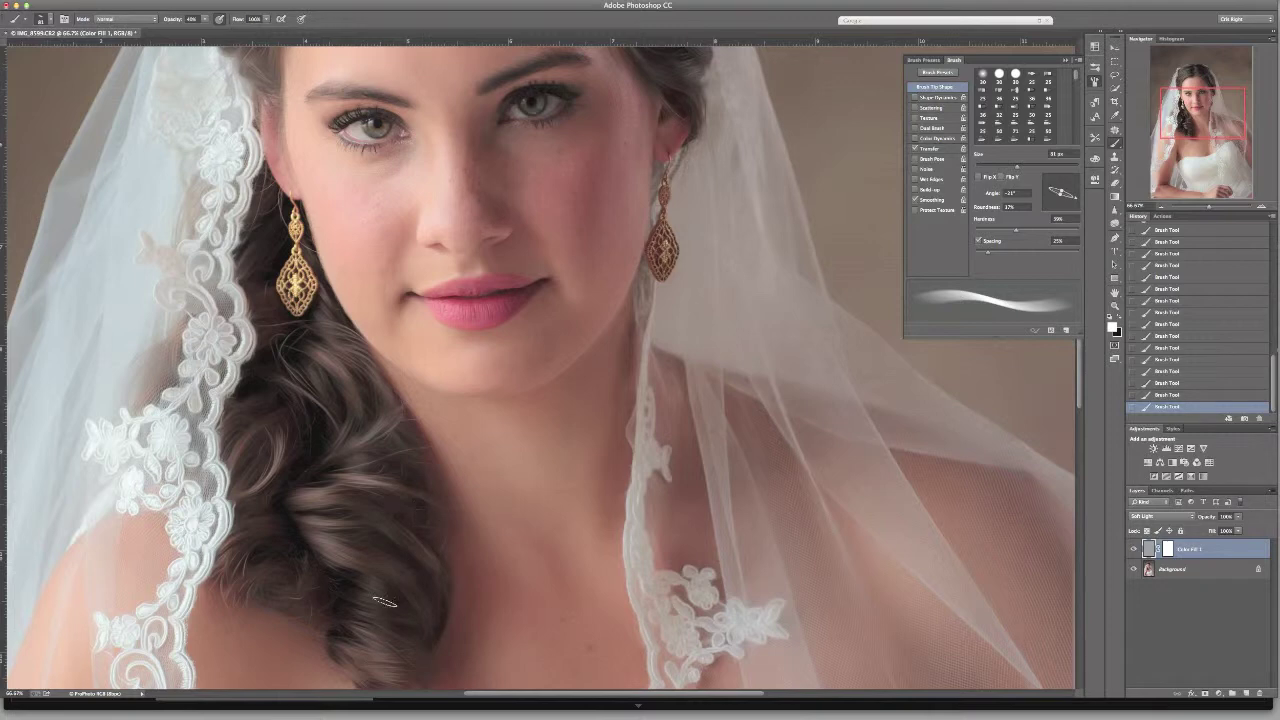
Step: Highlight the lower curls down to the ponytail's end, rotating the brush tip to match each curl's direction
key(space)
drag(373, 624, 354, 526)
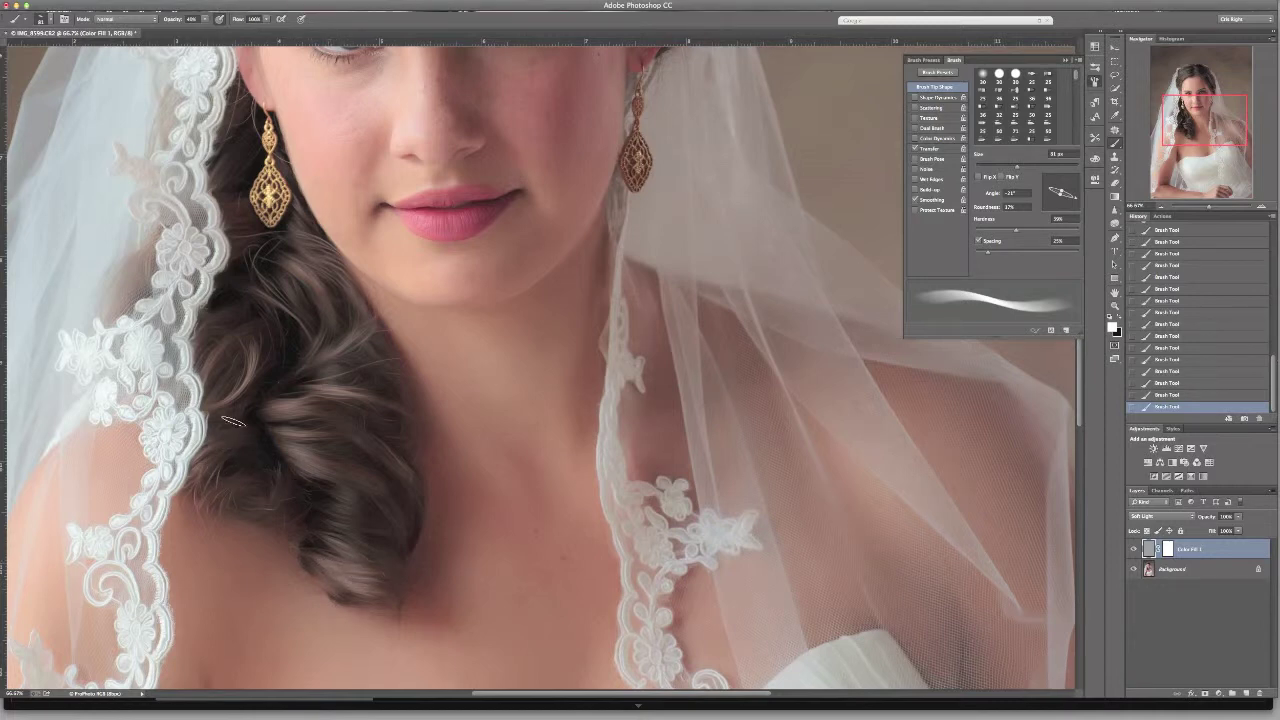
right_click(236, 416)
drag(291, 448, 290, 430)
click(248, 364)
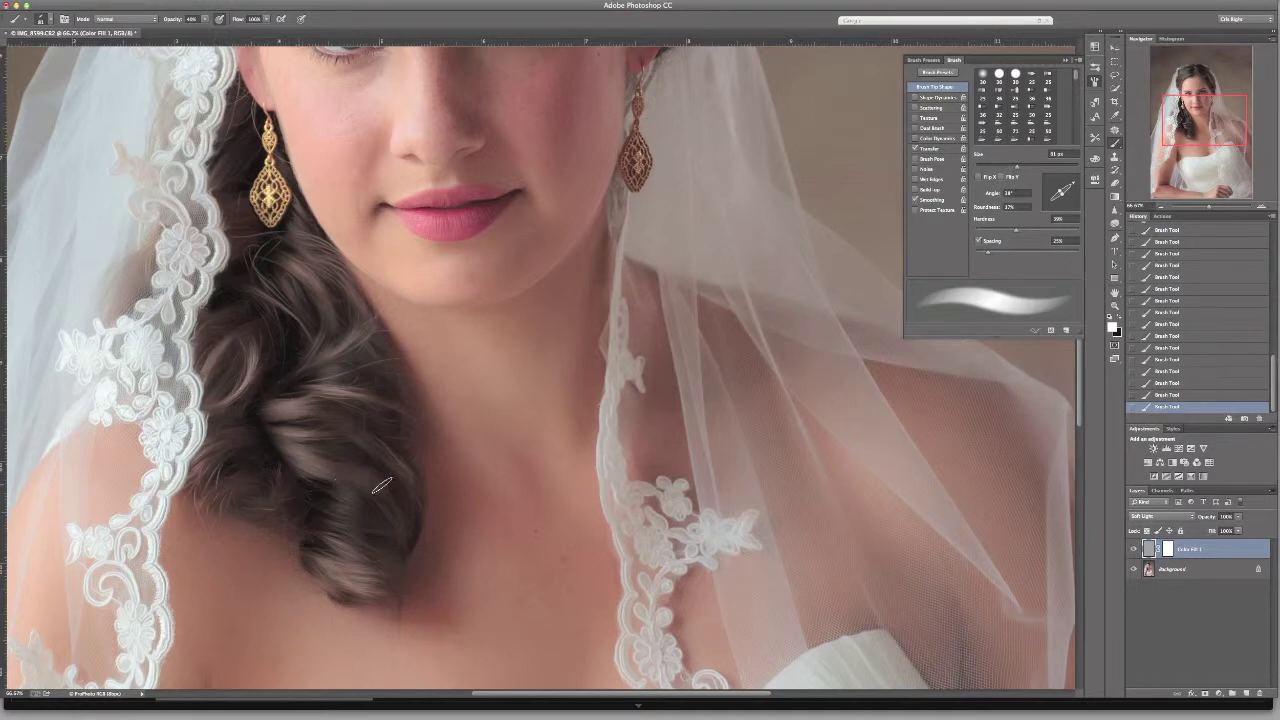
right_click(391, 517)
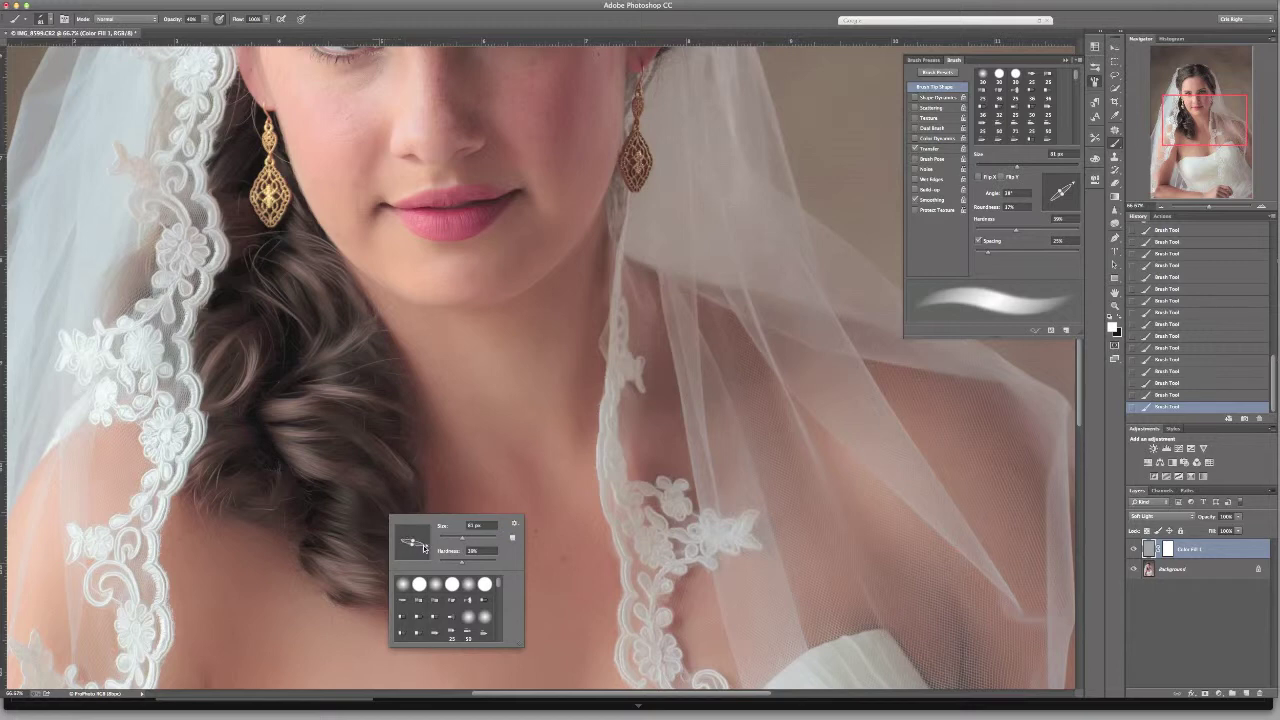
drag(426, 548, 427, 549)
click(336, 517)
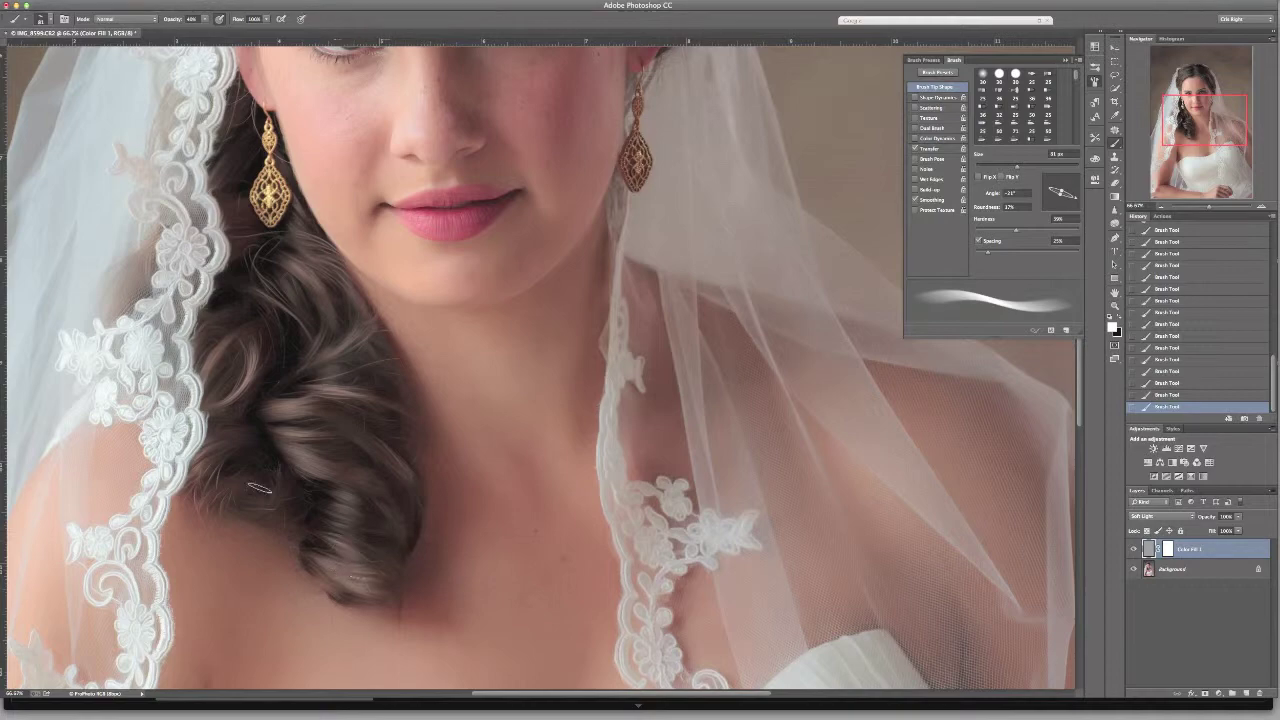
Step: Zoom out to the full portrait and toggle the painted gray layer's visibility to compare before and after
click(1161, 207)
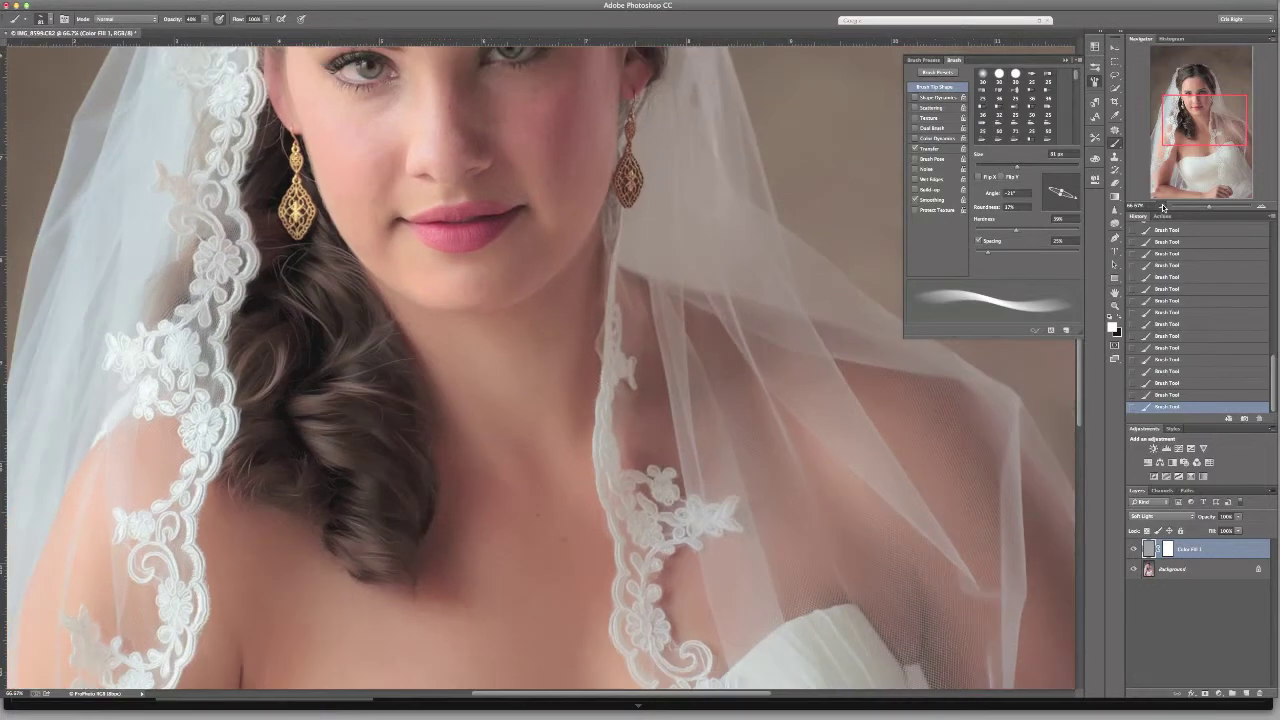
click(1161, 207)
click(1161, 207)
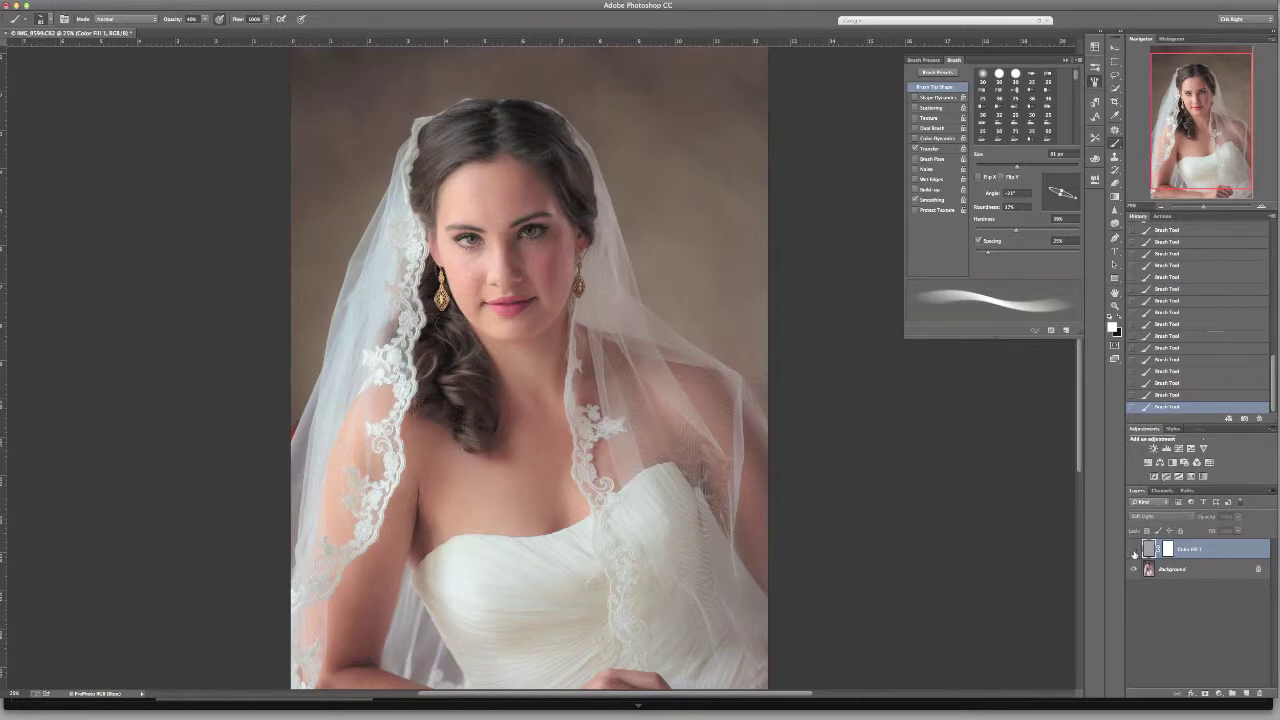
click(1134, 550)
click(1134, 550)
click(1134, 551)
click(1134, 551)
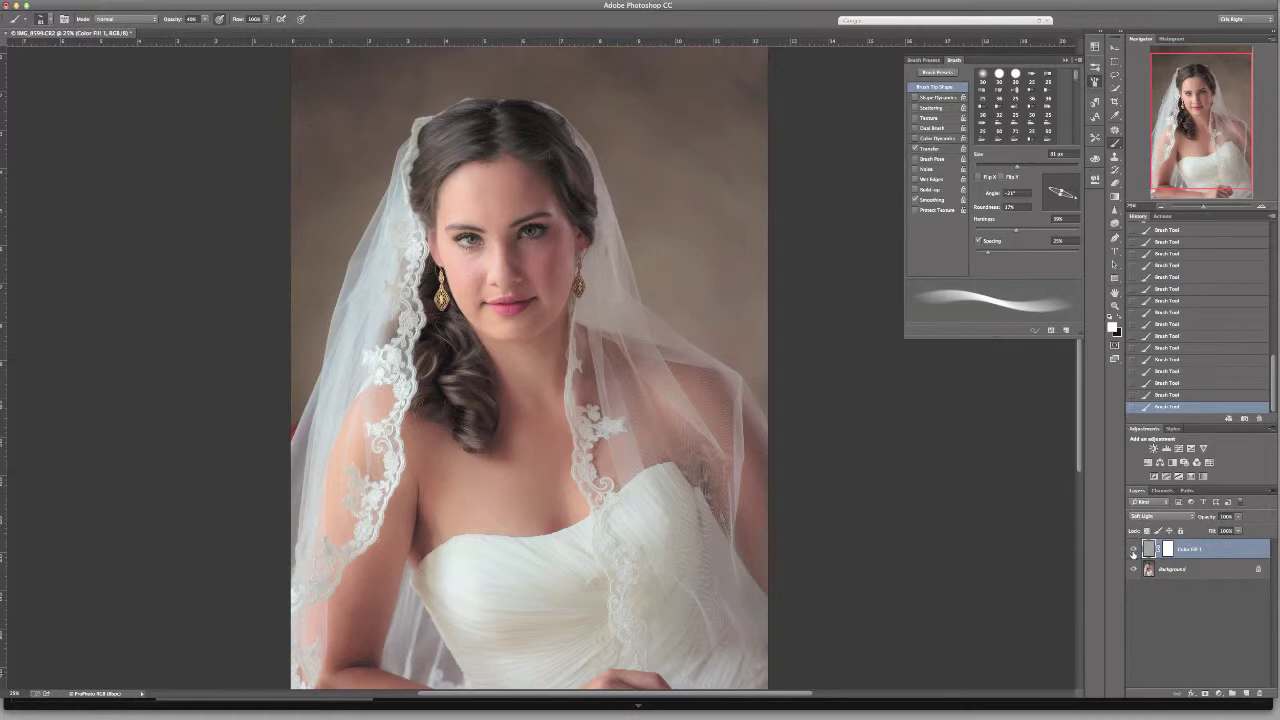
click(1134, 551)
click(1134, 550)
Step: Reshape the brush tip into a softer, wider ellipse, set the opacity to 30%, and paint highlights on the lips
click(1263, 208)
click(1263, 208)
click(1263, 208)
click(1263, 208)
drag(1204, 114, 1200, 94)
right_click(521, 425)
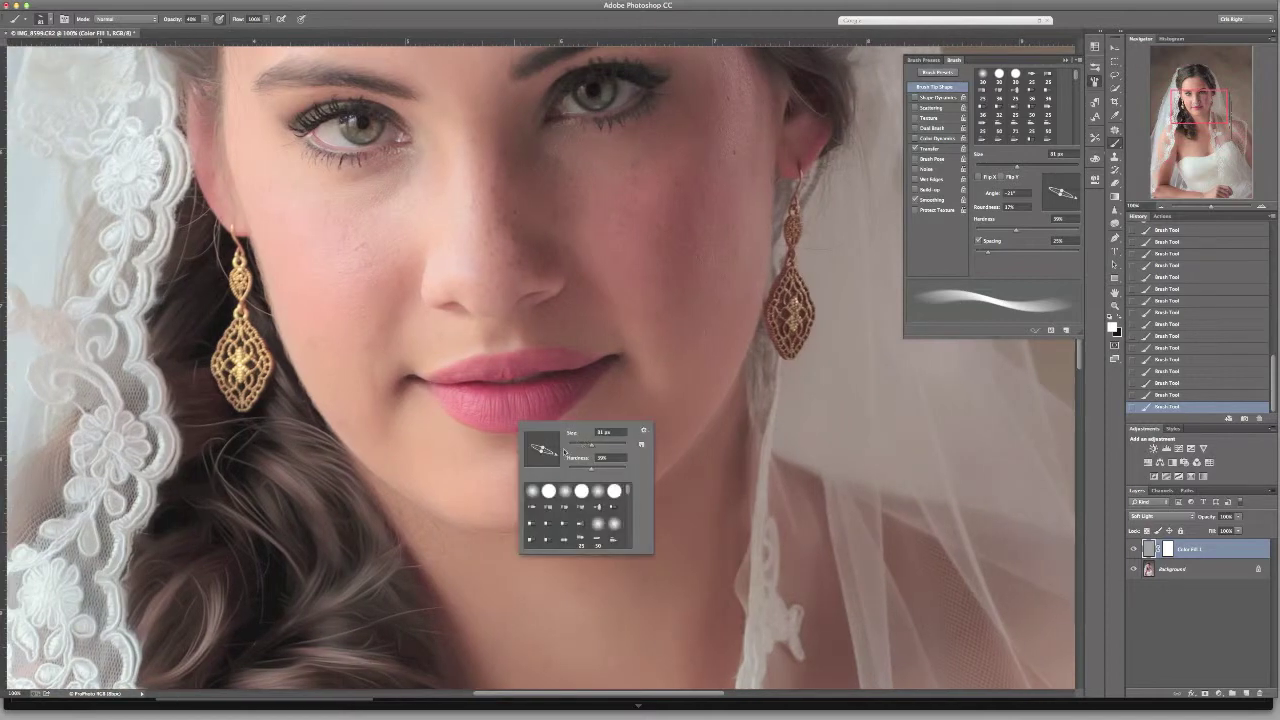
drag(540, 457, 539, 458)
mouse_move(546, 455)
mouse_down()
mouse_move(589, 446)
mouse_move(586, 473)
mouse_move(528, 451)
mouse_up()
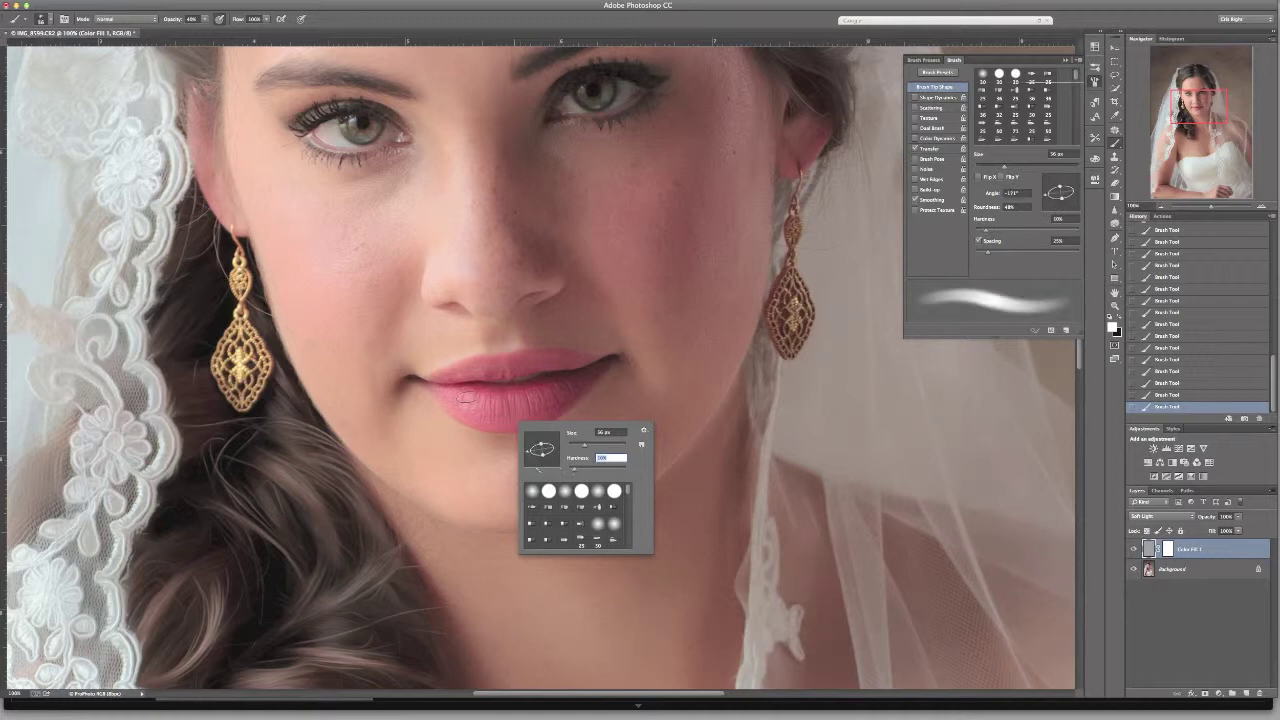
key(Return)
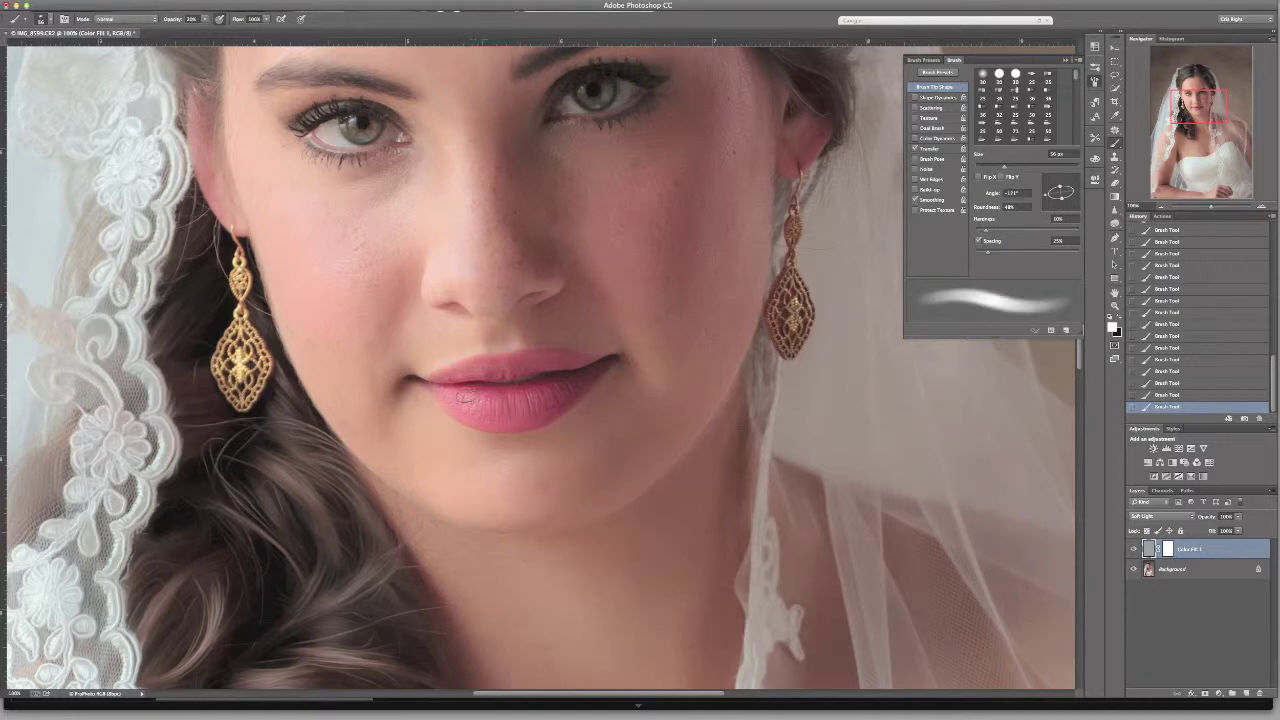
key(3)
drag(482, 404, 504, 405)
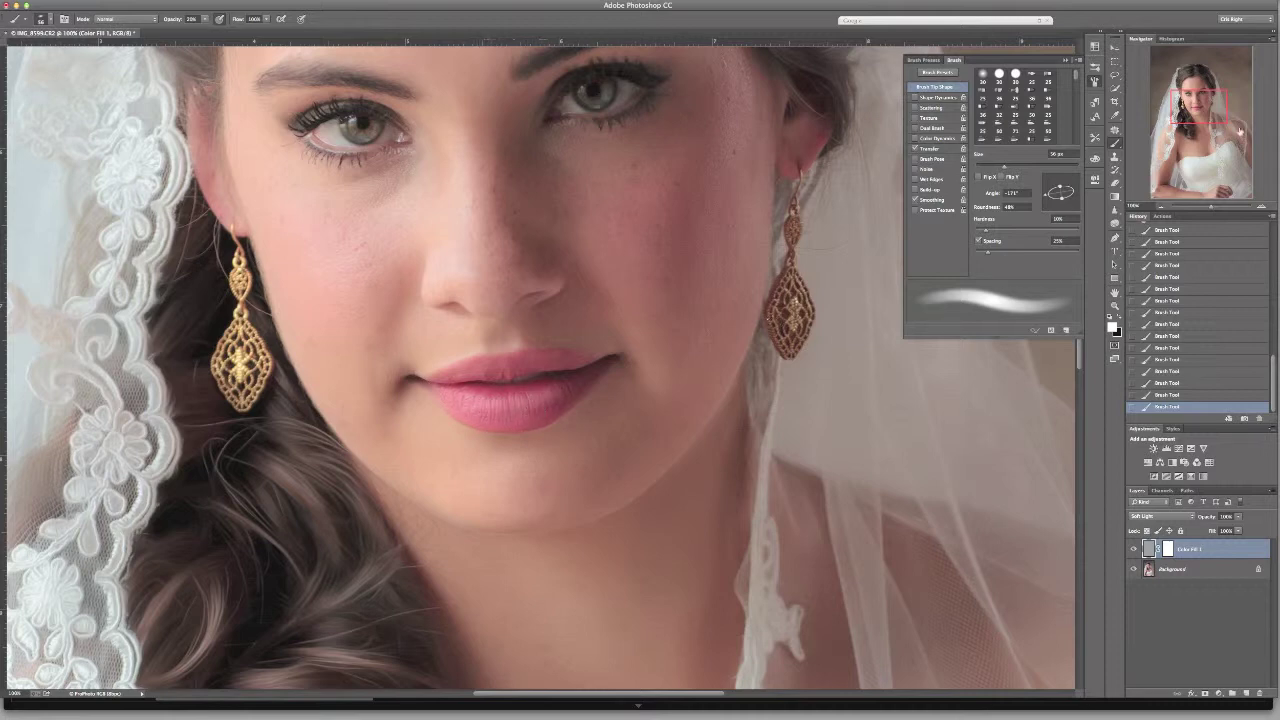
Step: Make the brush tip nearly round, lower its opacity, and brighten the irises of both eyes
drag(1204, 110, 1205, 97)
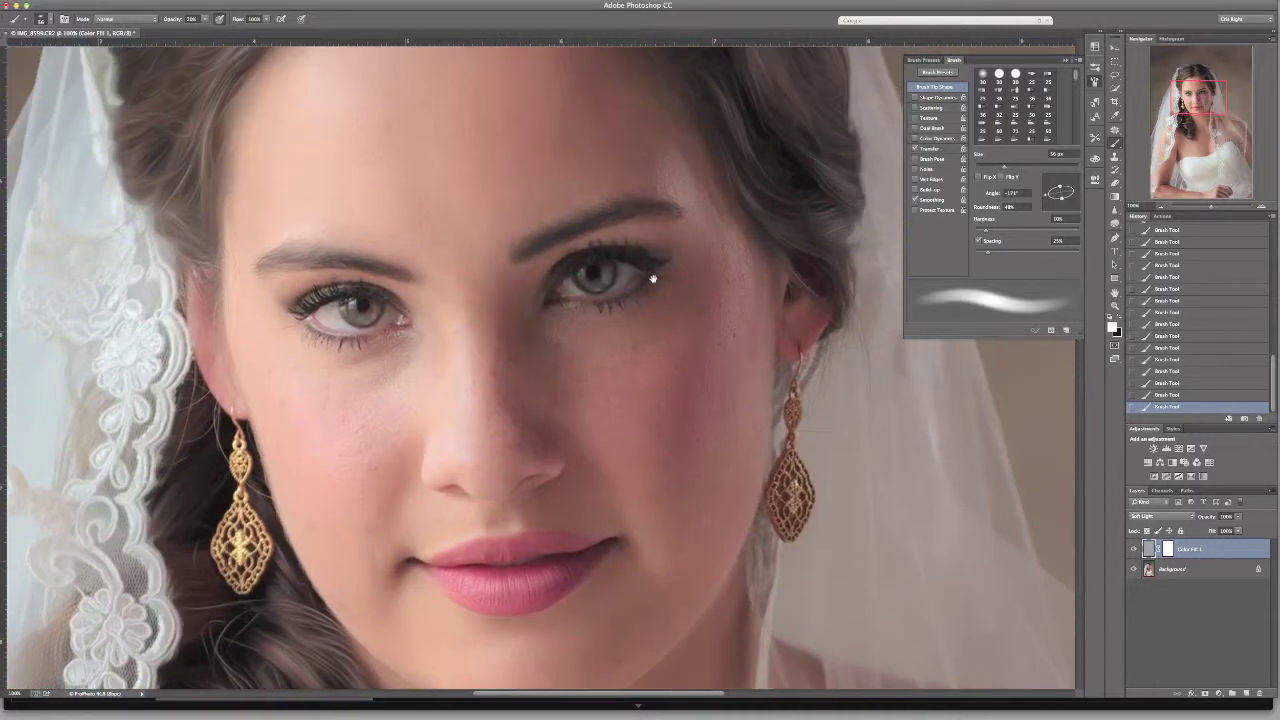
right_click(596, 286)
drag(617, 306, 617, 301)
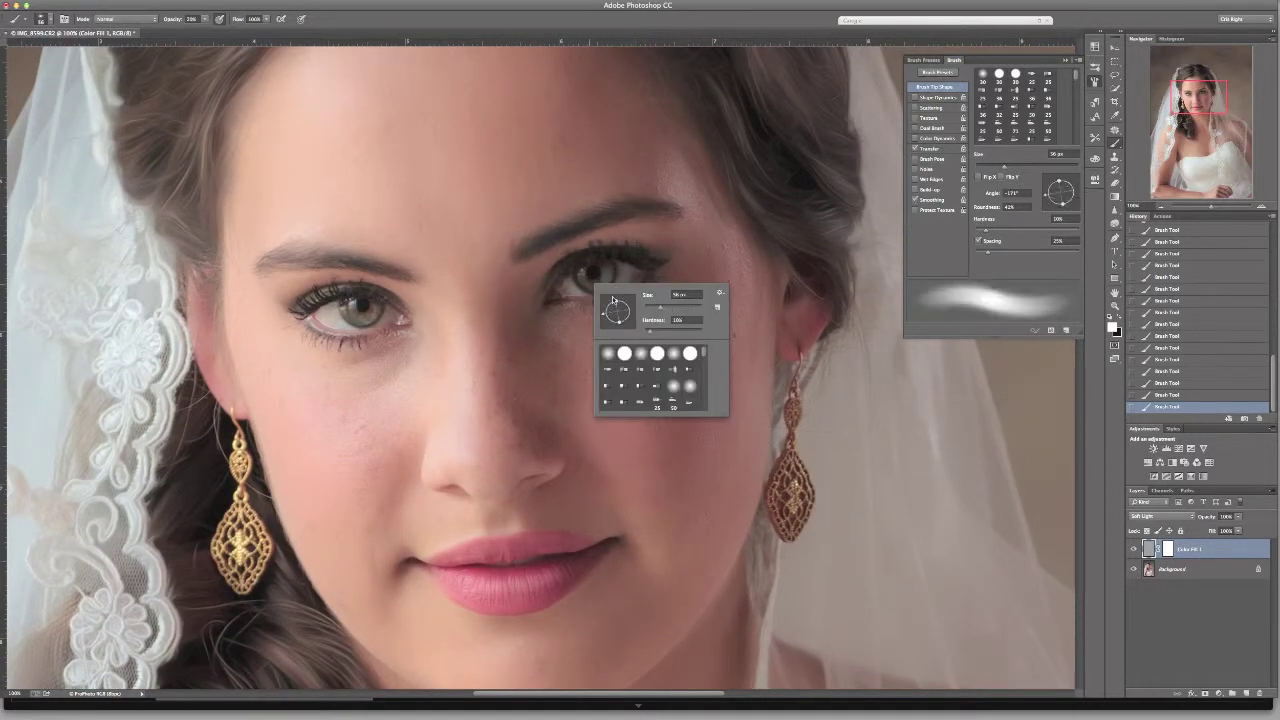
drag(174, 23, 171, 23)
mouse_move(580, 287)
mouse_down()
mouse_move(617, 274)
mouse_move(585, 282)
mouse_move(613, 284)
mouse_up()
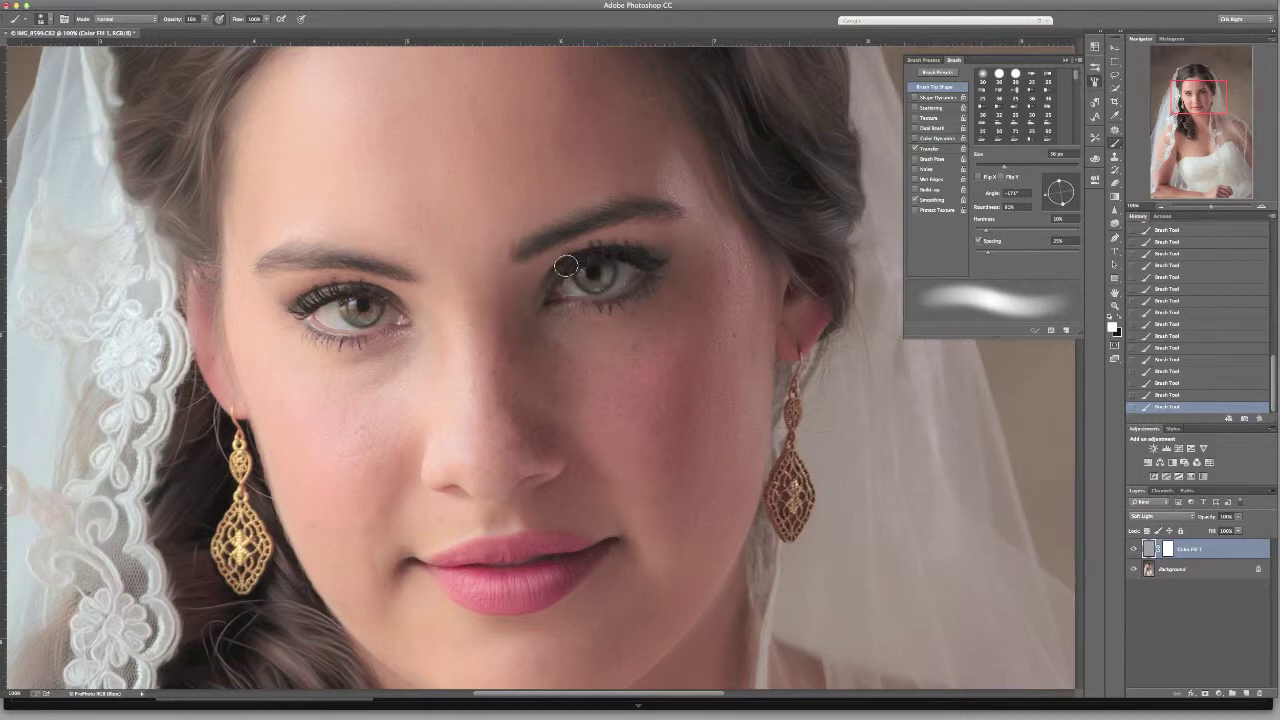
mouse_move(346, 314)
mouse_down()
mouse_move(368, 315)
mouse_move(353, 311)
mouse_up()
mouse_move(602, 290)
mouse_down()
mouse_move(590, 284)
mouse_move(610, 273)
mouse_move(583, 277)
mouse_up()
Step: Zoom out to the whole portrait and toggle the gray layer's visibility to judge the lip and eye highlights
click(1160, 207)
click(1160, 207)
click(1160, 207)
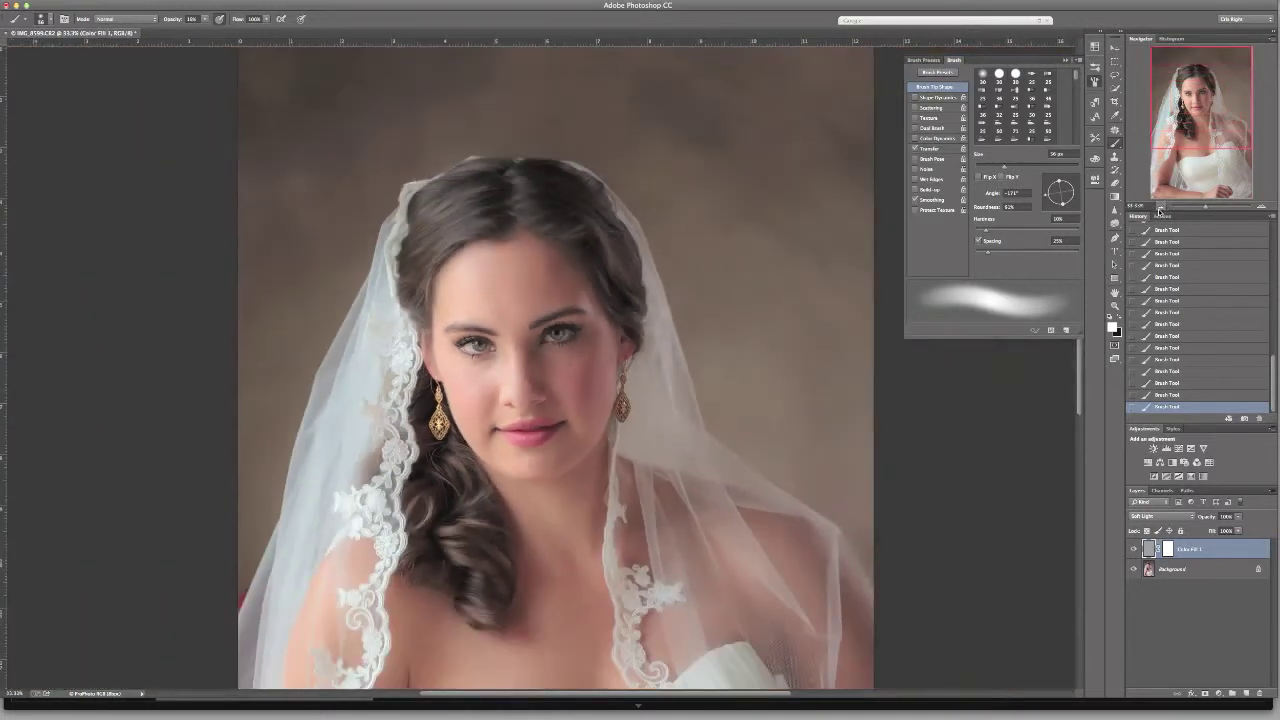
click(1160, 207)
click(1133, 550)
click(1133, 550)
click(1133, 550)
click(1134, 550)
click(1134, 550)
click(1134, 550)
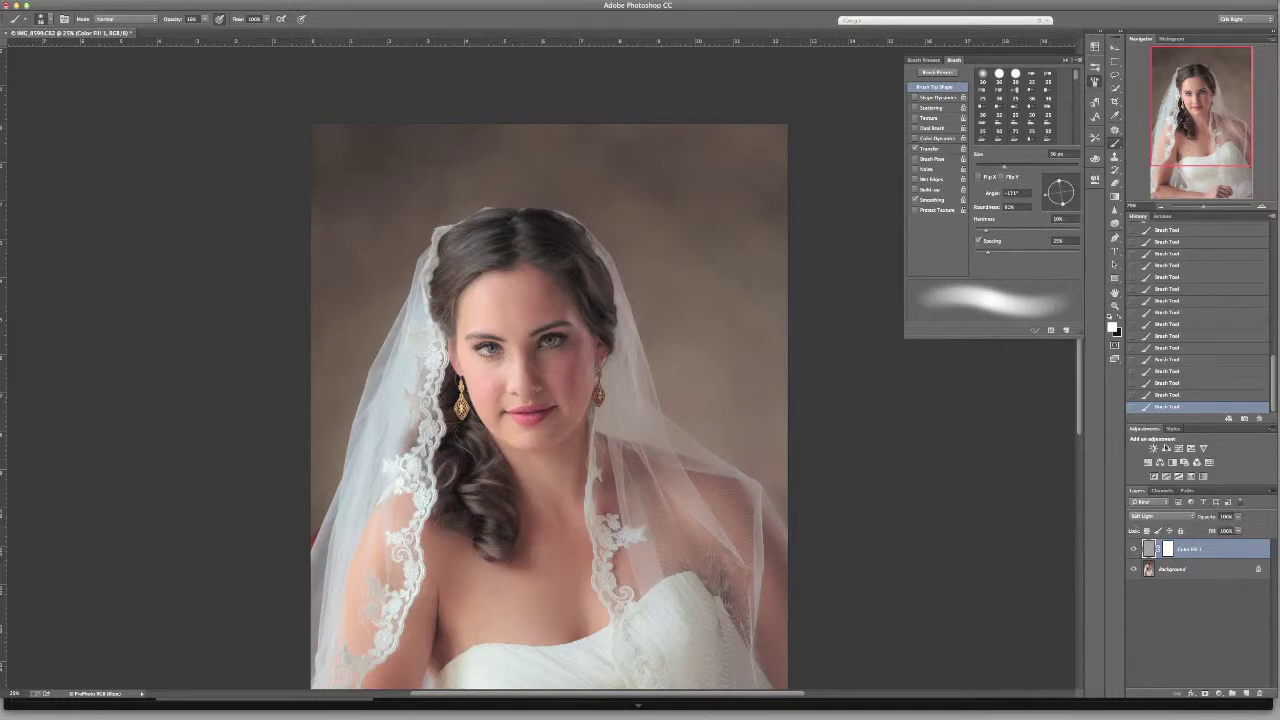
Step: Flatten and rotate the brush tip diagonally, then brighten the veil's lace trim beside the face and ponytail
click(1261, 206)
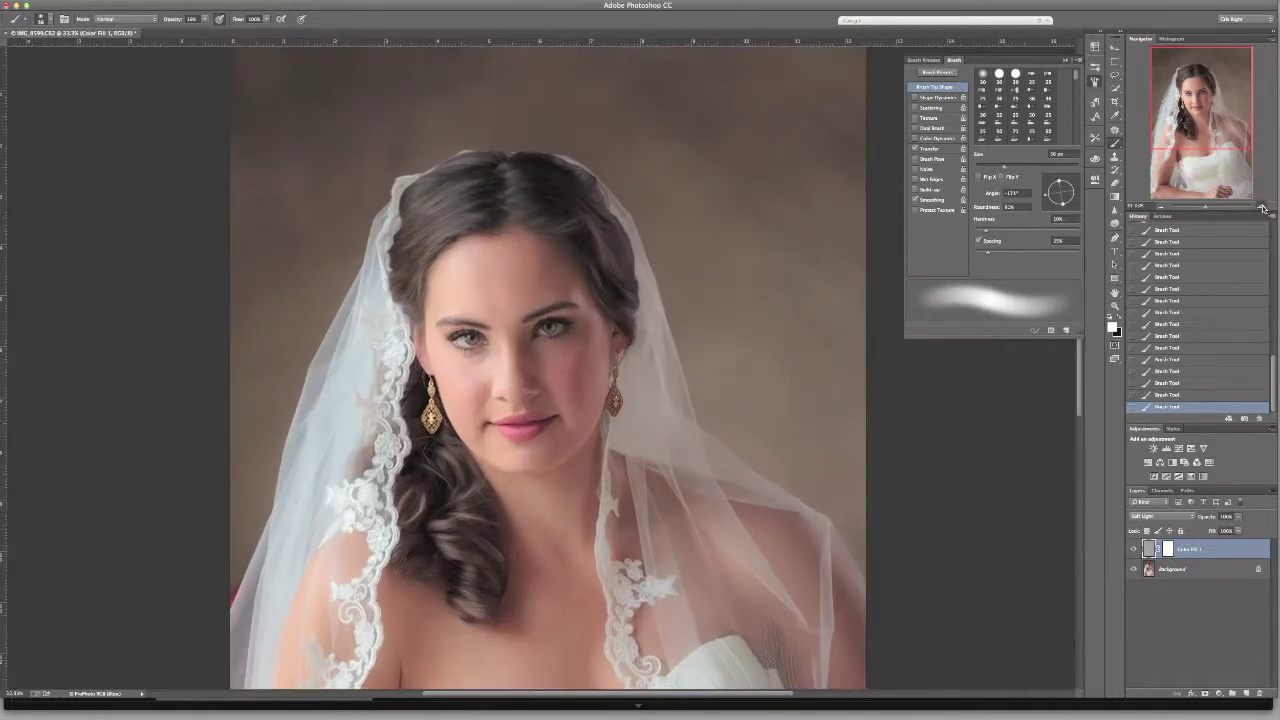
click(1261, 206)
drag(1223, 133, 1219, 138)
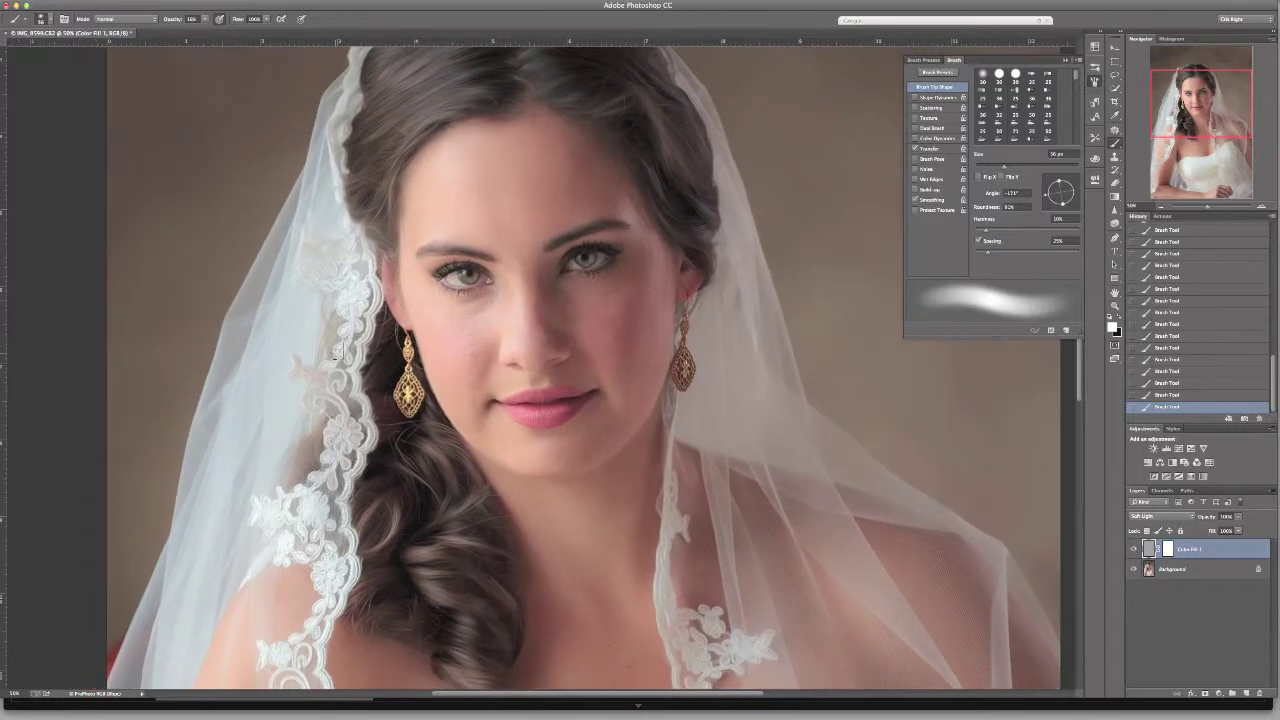
right_click(350, 338)
mouse_move(348, 378)
mouse_down()
mouse_move(349, 366)
mouse_move(382, 384)
mouse_move(391, 358)
mouse_up()
click(363, 254)
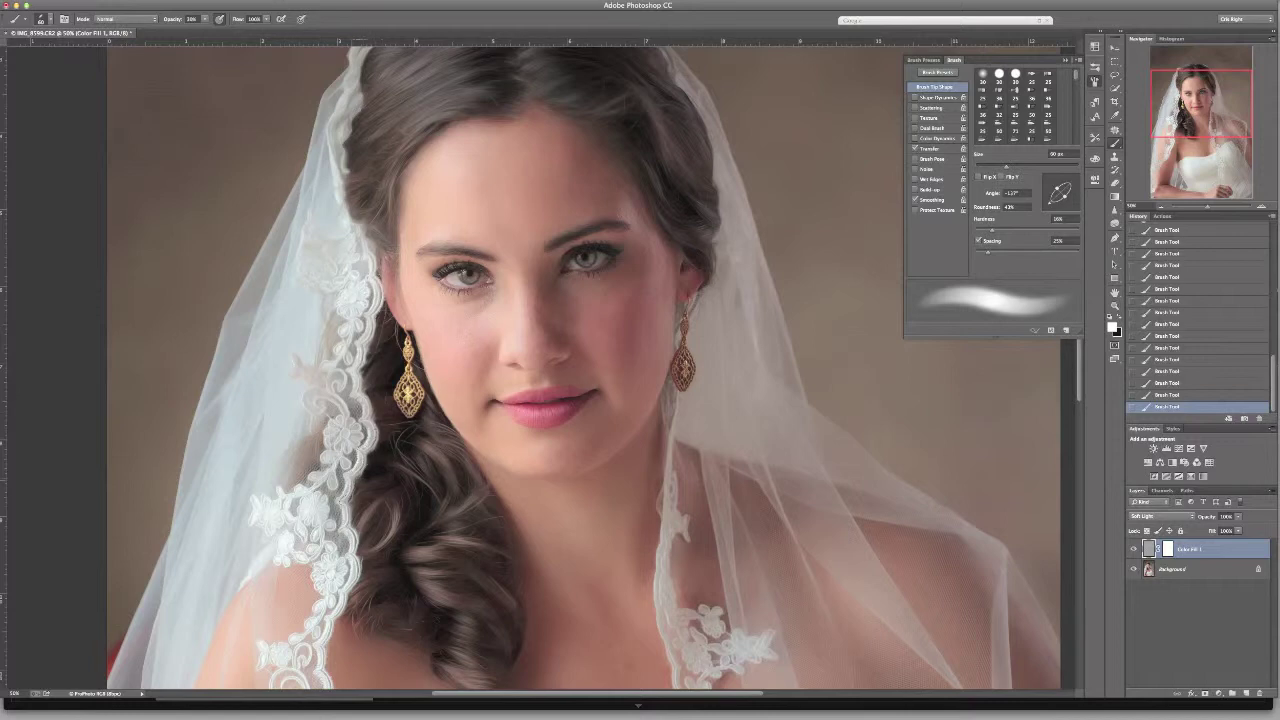
Step: Continue the white highlights down the veil's lace trim over the shoulder and arm and across the bodice
drag(349, 565, 356, 493)
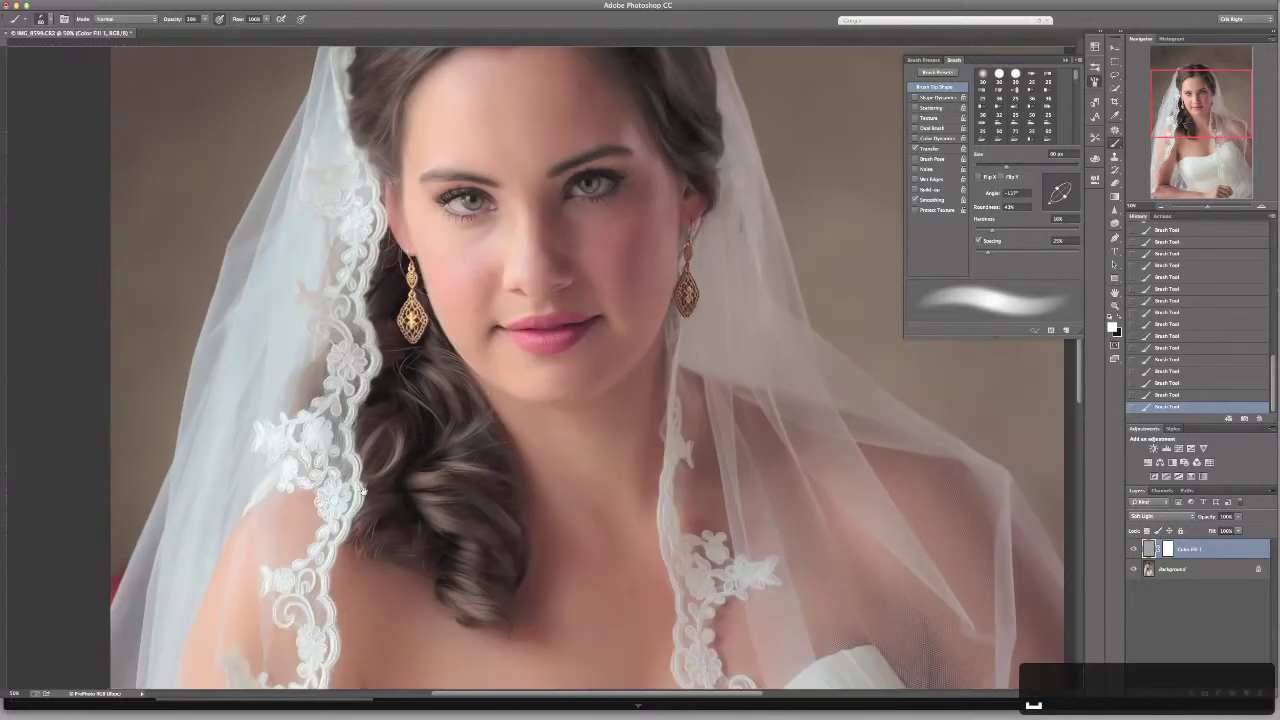
drag(330, 563, 357, 428)
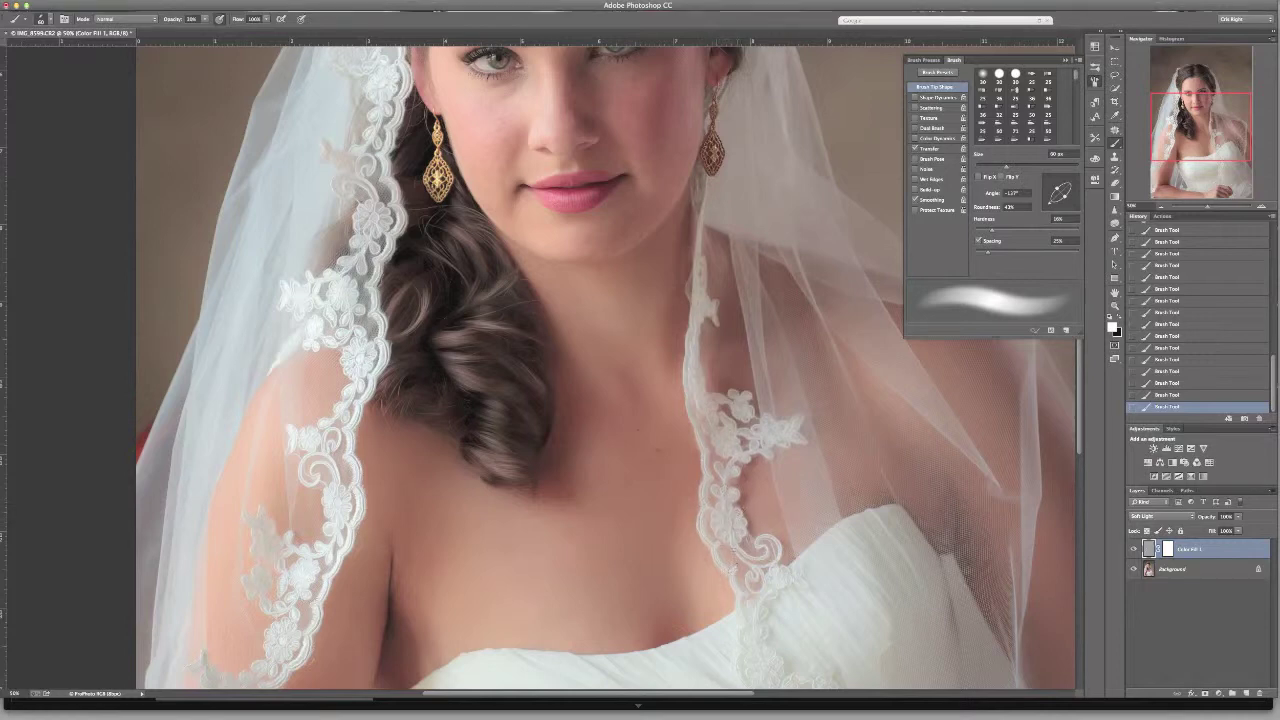
scroll(760, 545, down, 3)
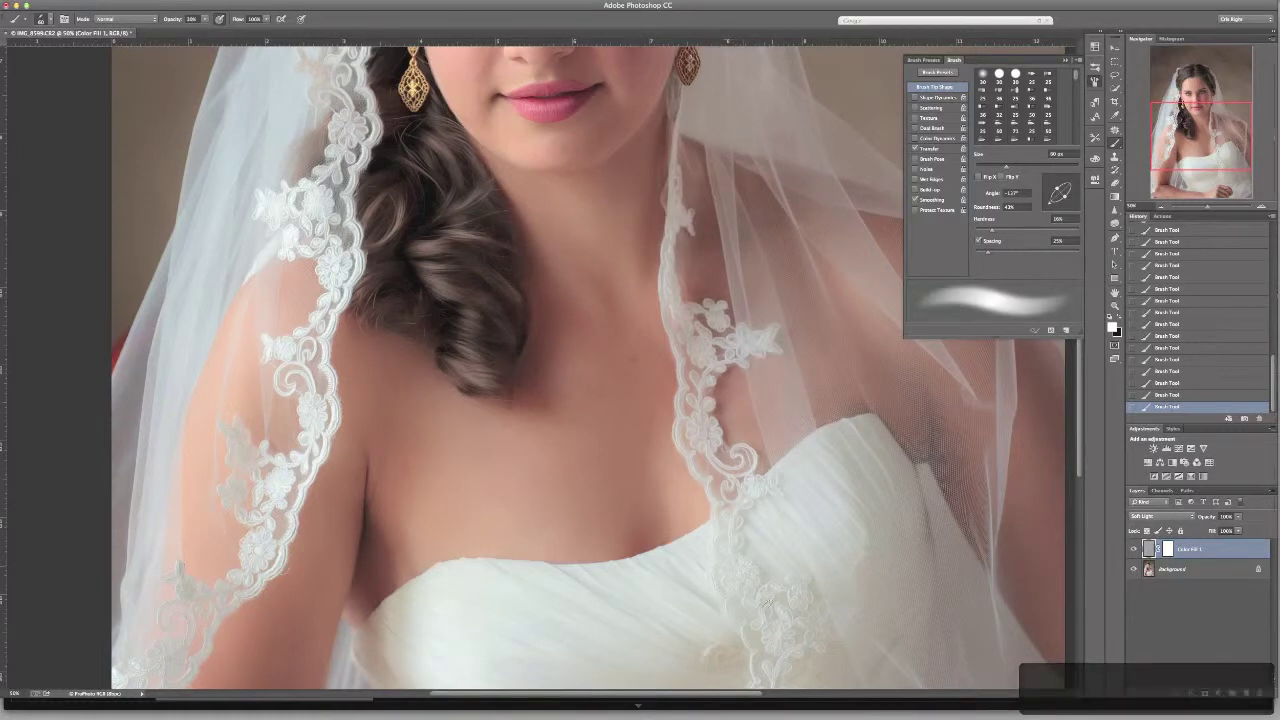
scroll(736, 575, down, 4)
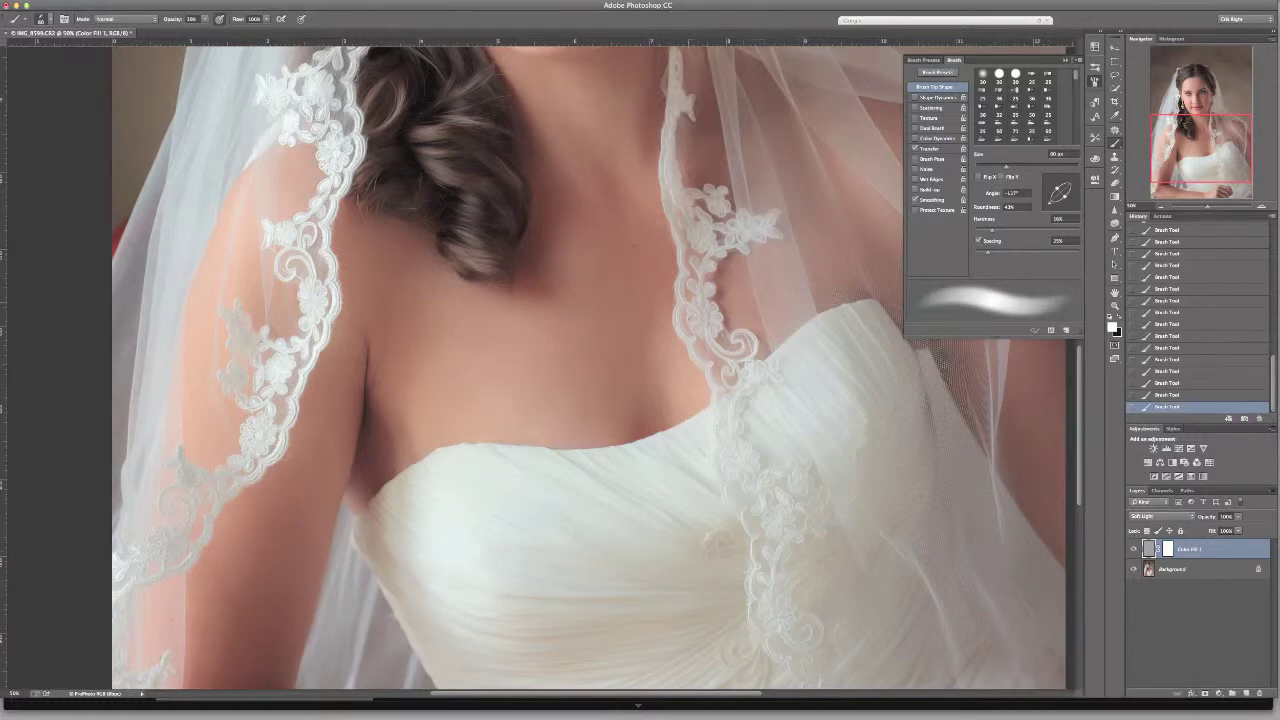
Step: Narrow and steeply angle the brush tip, paint highlights along the sheer veil folds over the far shoulder, and compare the last stroke
scroll(699, 269, up, 10)
scroll(699, 269, right, 3)
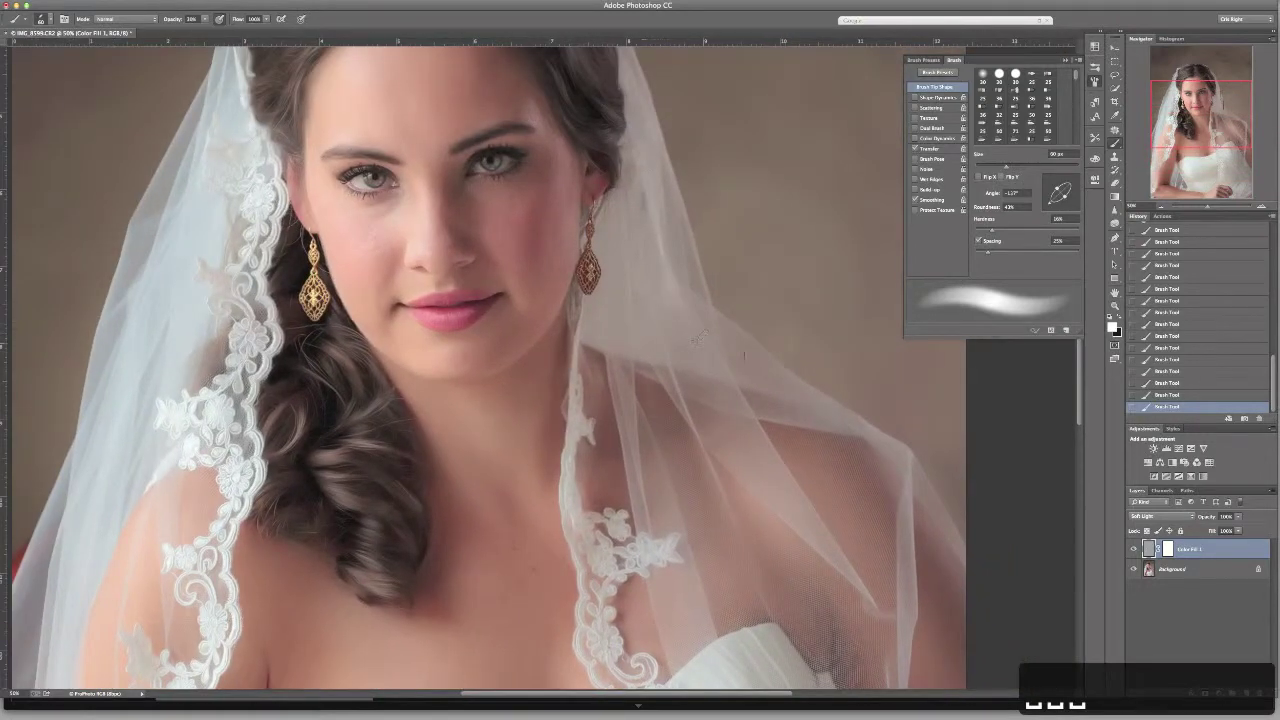
right_click(699, 338)
drag(722, 376, 722, 390)
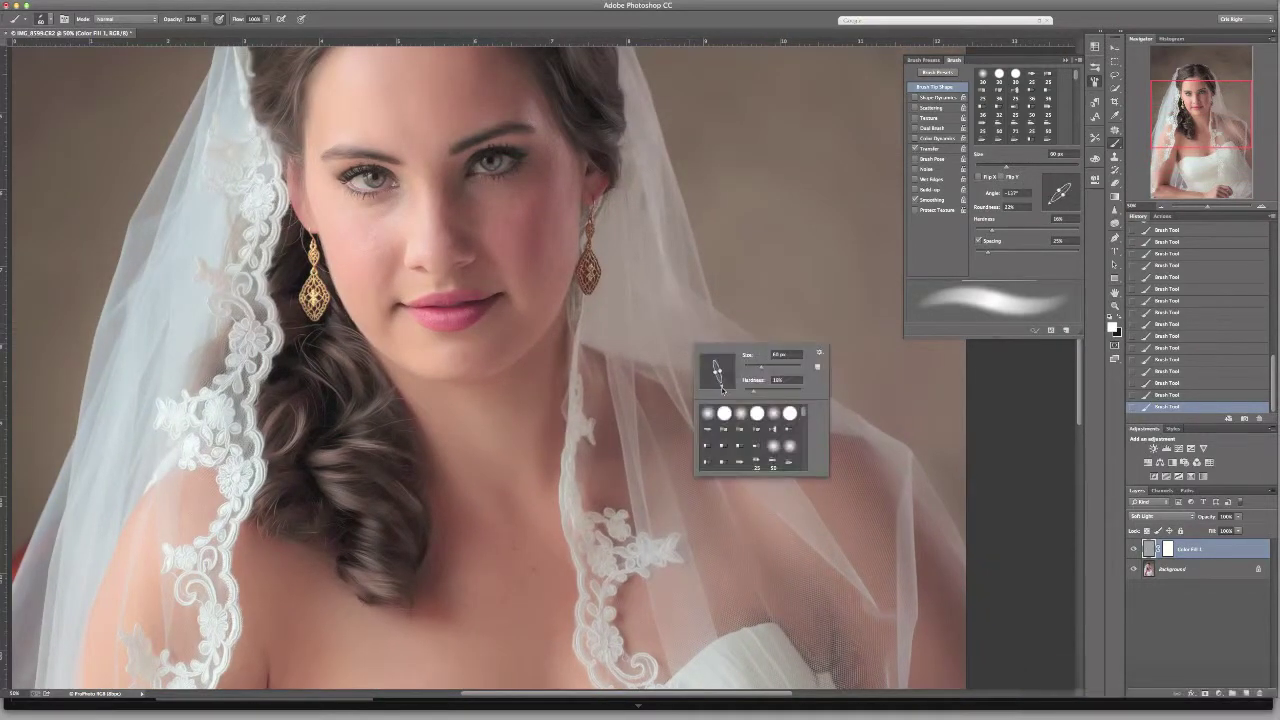
click(709, 335)
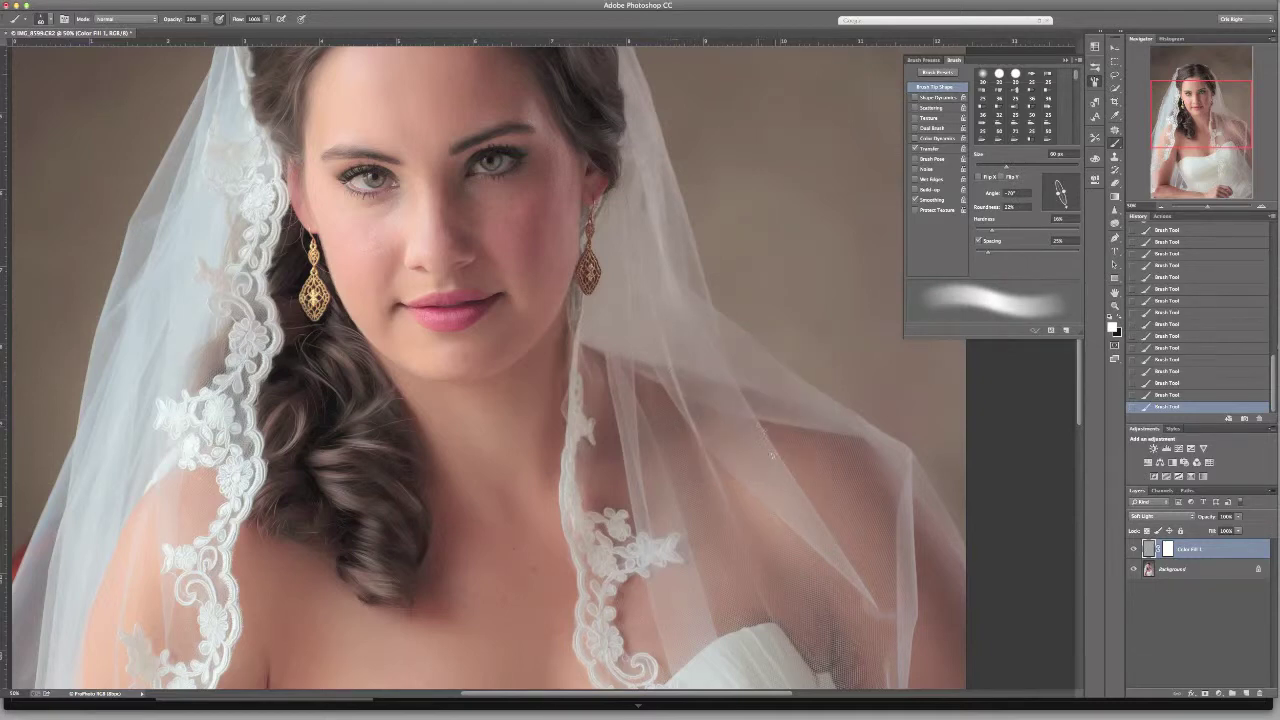
key(super+z)
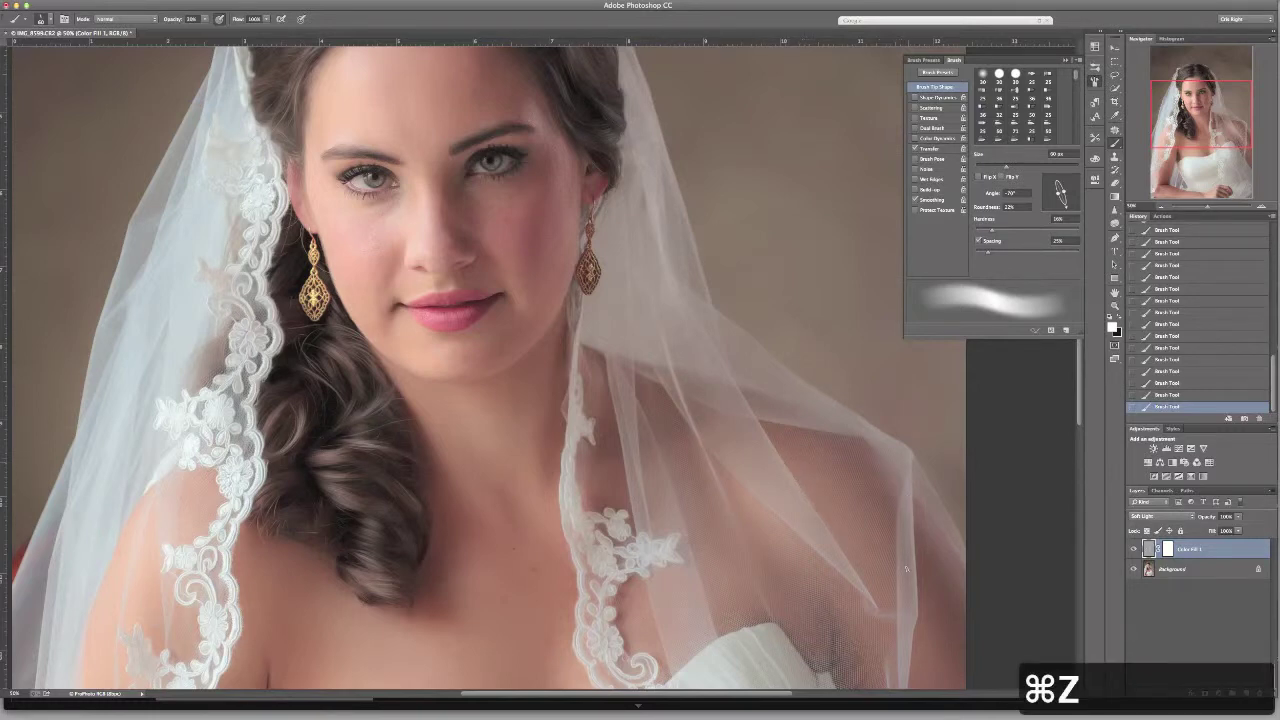
key(super+z)
Step: Return to the head and toggle the gray layer's visibility to compare the veil highlights before and after
drag(238, 380, 241, 538)
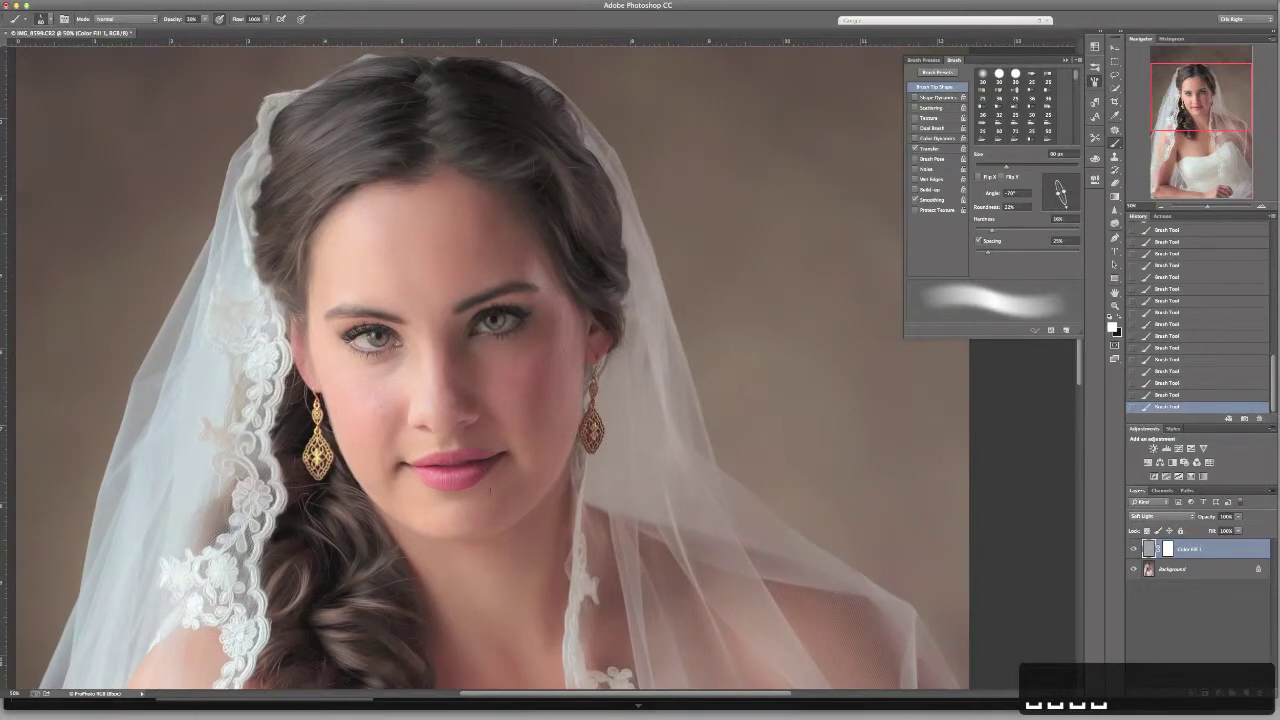
click(1134, 552)
click(1134, 552)
click(1135, 551)
click(1134, 550)
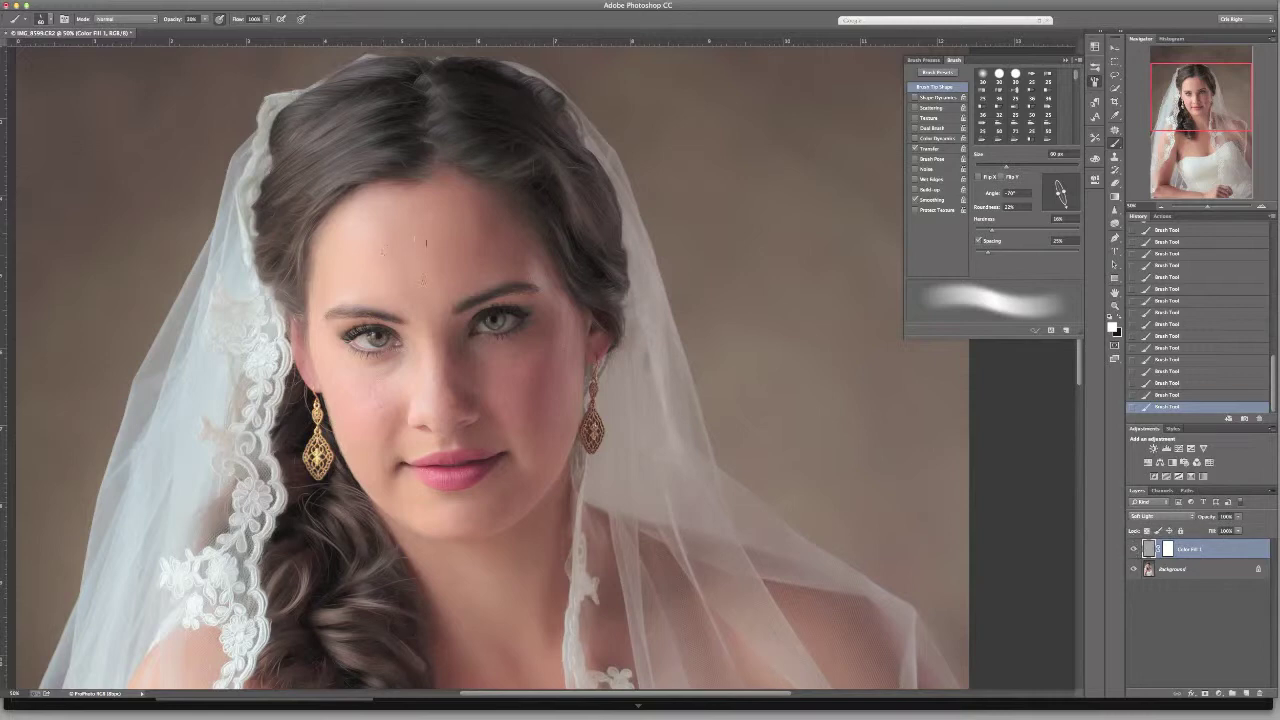
Step: Switch the paint color to black, tilt the brush tip diagonally, and deepen the shadows between strands on the crown
key(x)
right_click(426, 242)
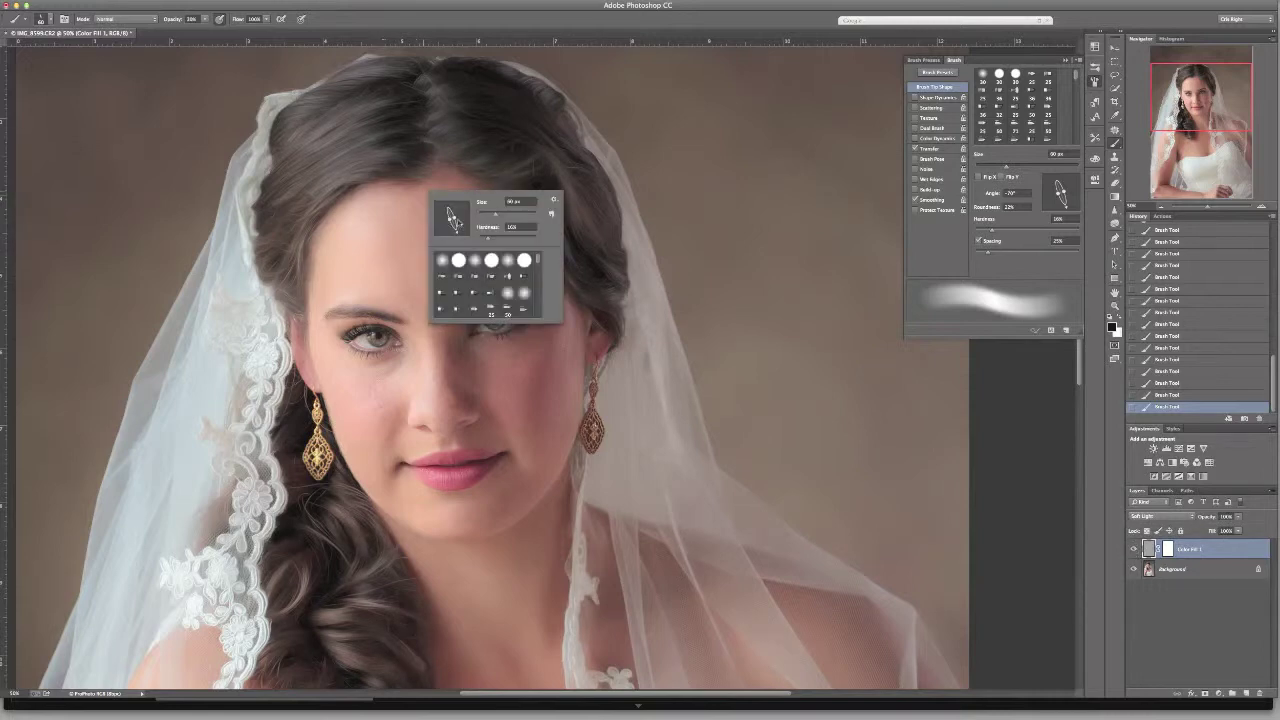
drag(456, 236, 436, 228)
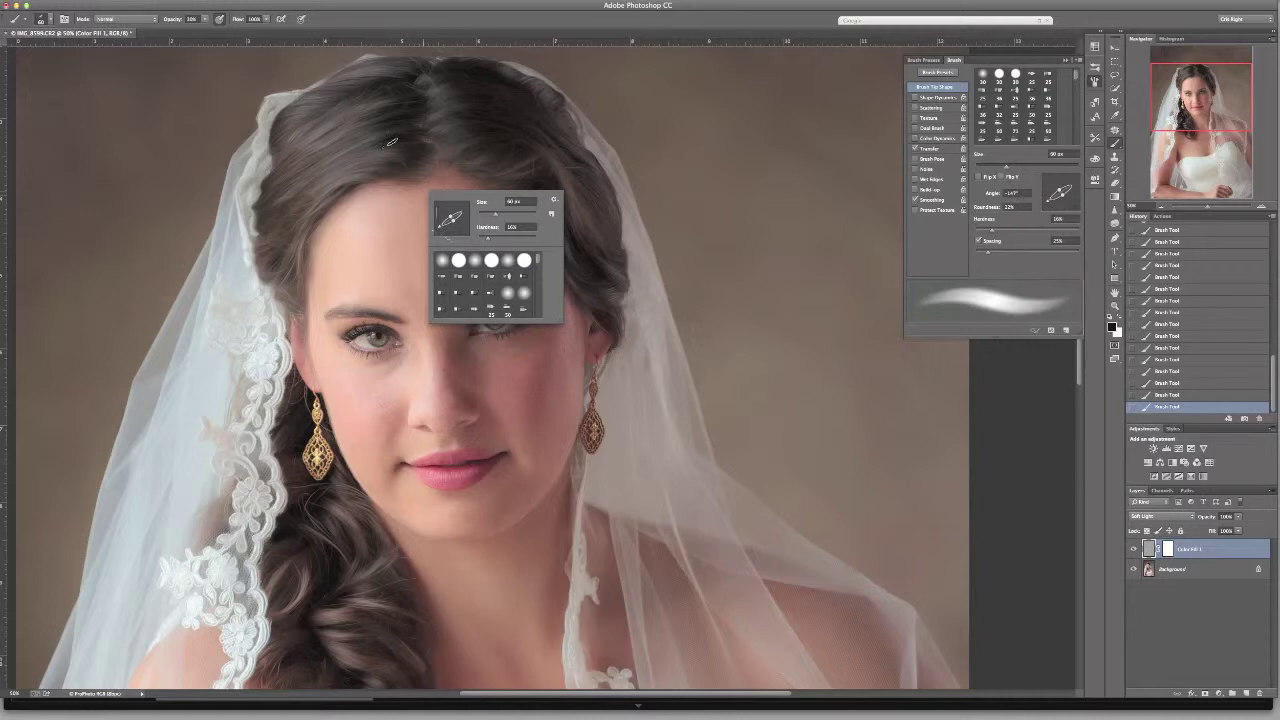
key(Return)
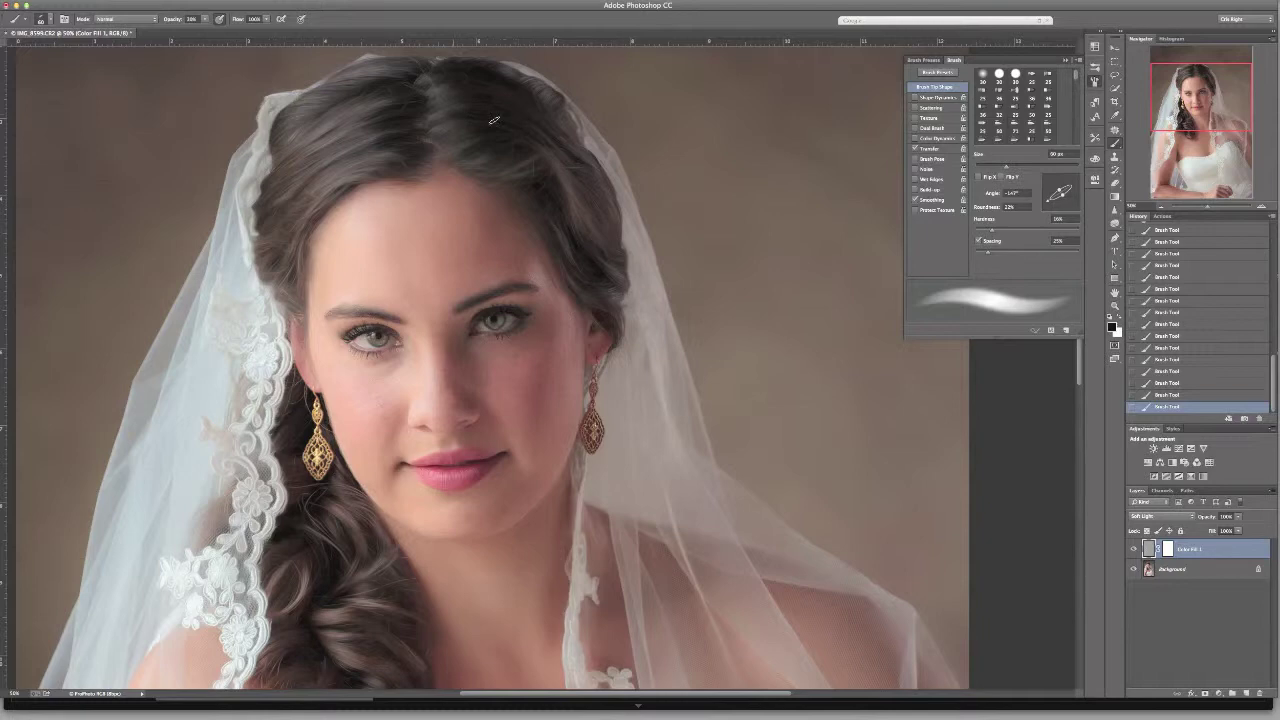
Step: Re-angle the brush tip to follow the strands and darken the hair shadows on the side opposite the ponytail
right_click(585, 200)
click(584, 204)
click(582, 209)
click(539, 175)
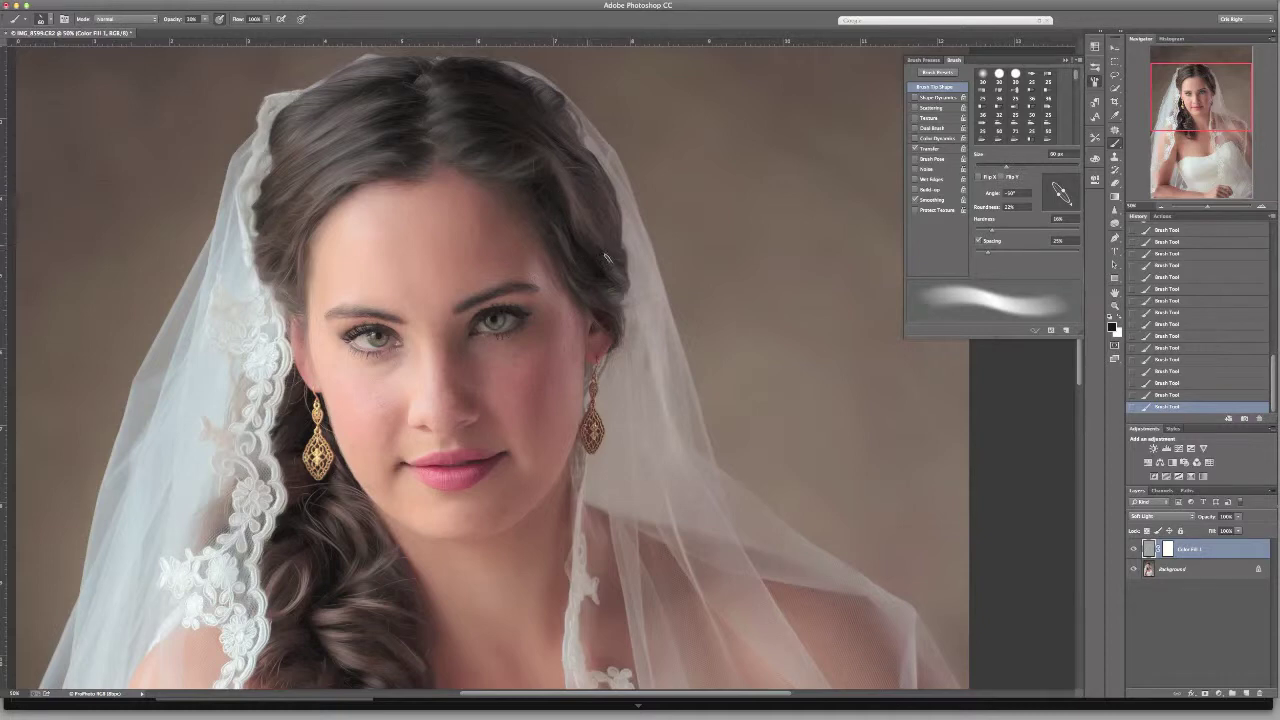
right_click(587, 194)
click(626, 241)
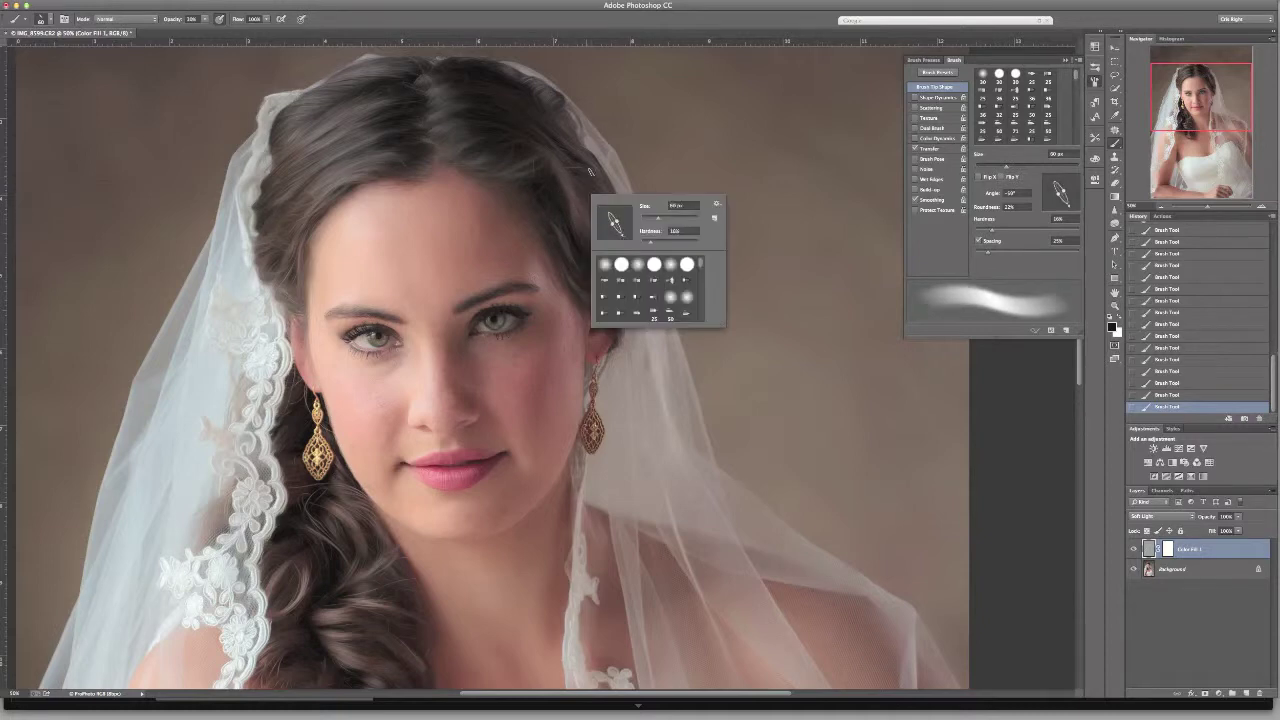
click(575, 158)
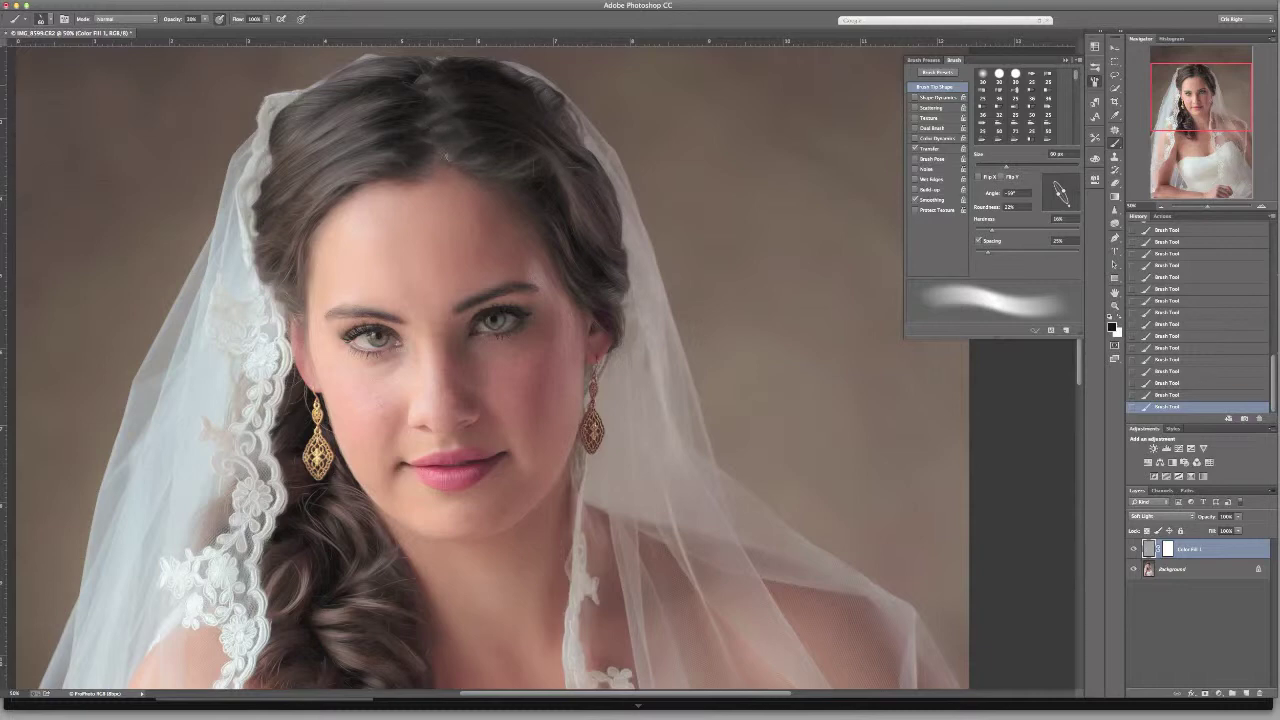
Step: Rotate the brush tip nearly horizontal and paint black shadows into the hair above the forehead
right_click(490, 160)
drag(515, 205, 519, 194)
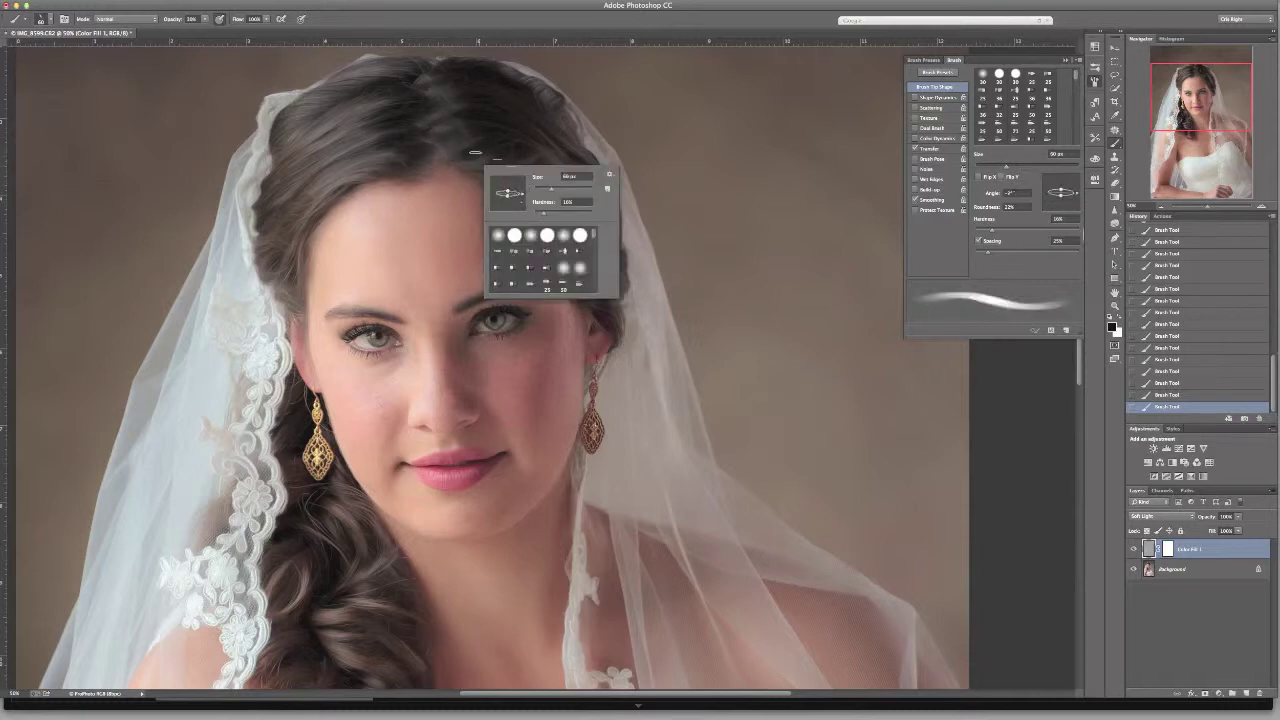
click(477, 152)
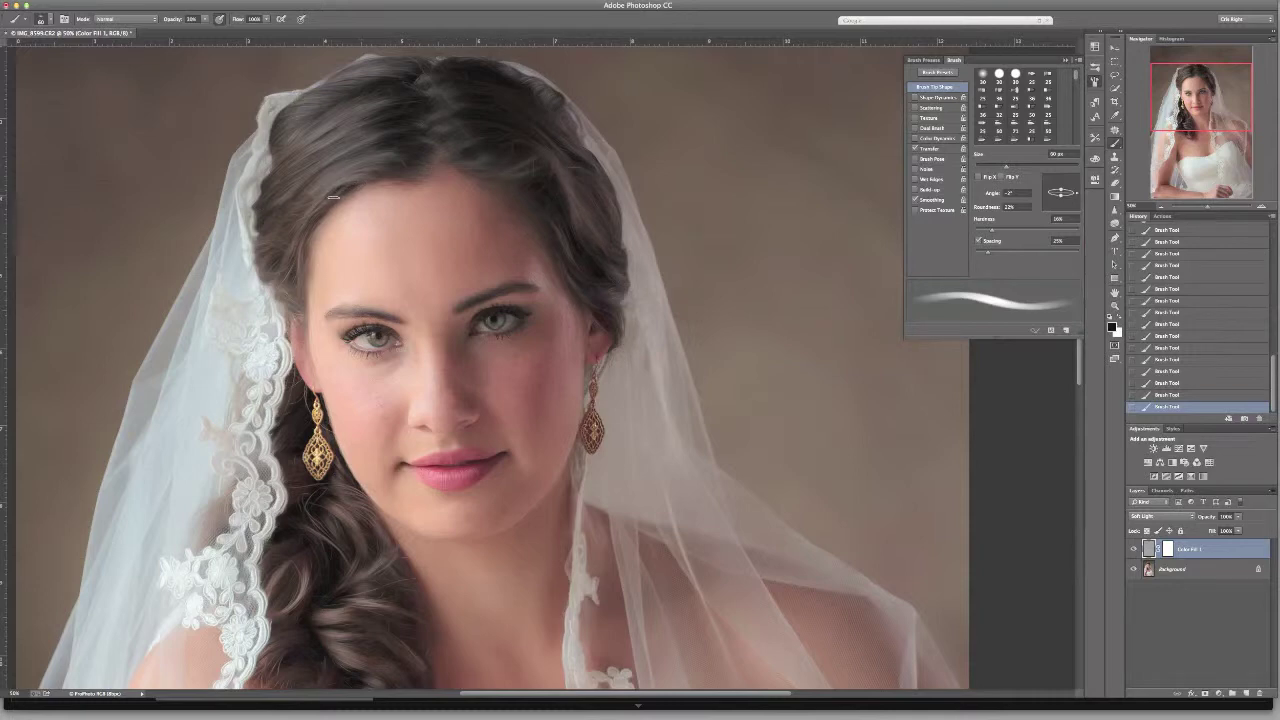
Step: Shrink the brush to a soft, rounder 22 px tip and paint subtle black shadows on the lips and around the eyes
click(1262, 206)
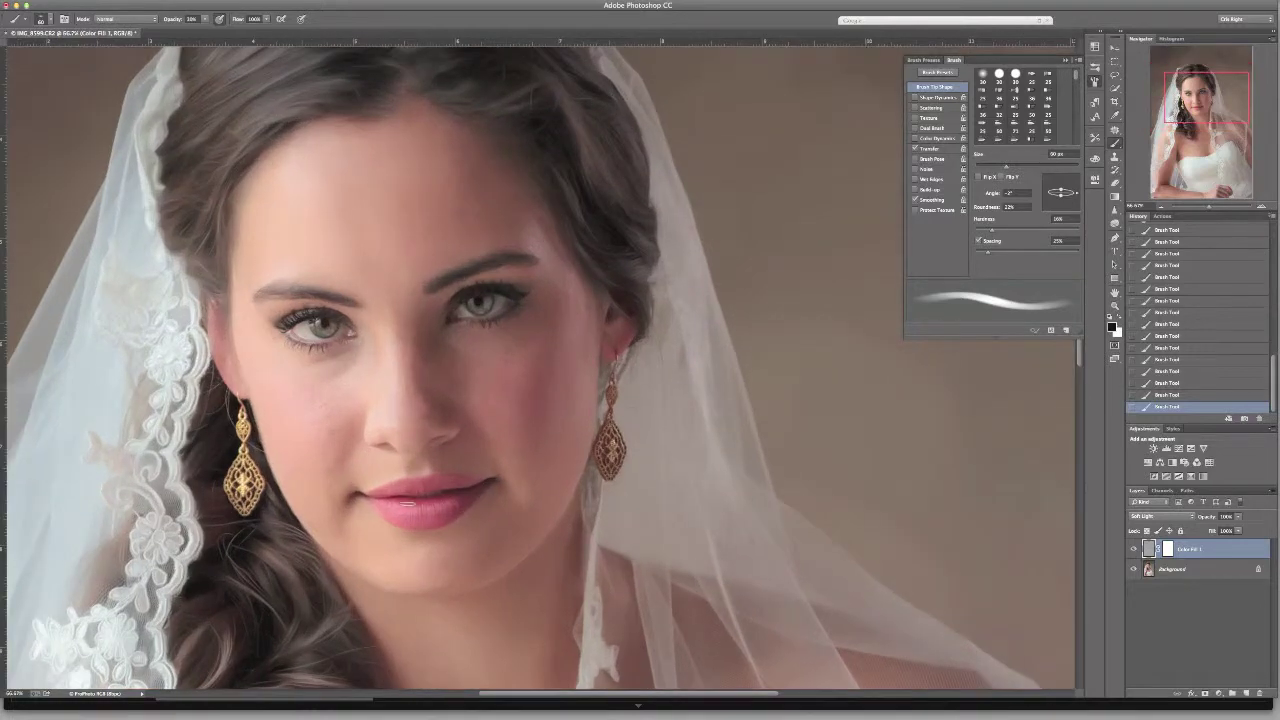
right_click(449, 537)
mouse_move(438, 555)
mouse_down()
mouse_move(487, 549)
mouse_move(455, 555)
mouse_up()
click(480, 568)
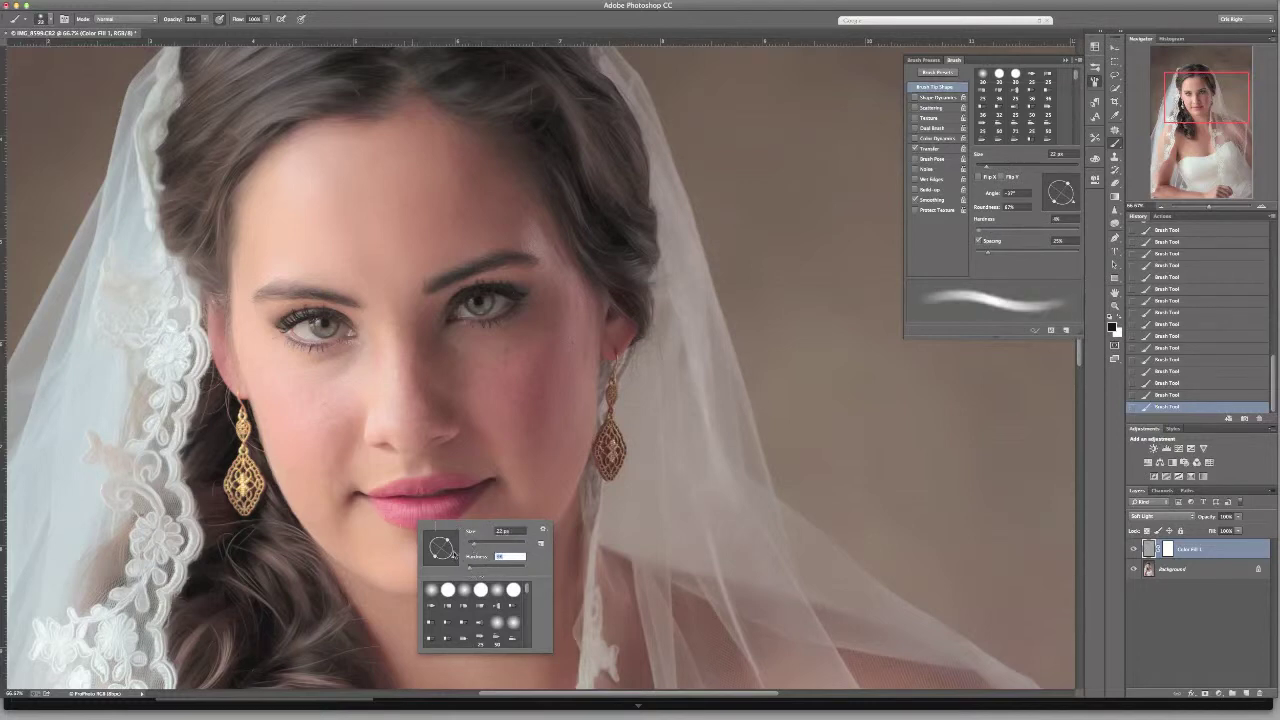
key(Return)
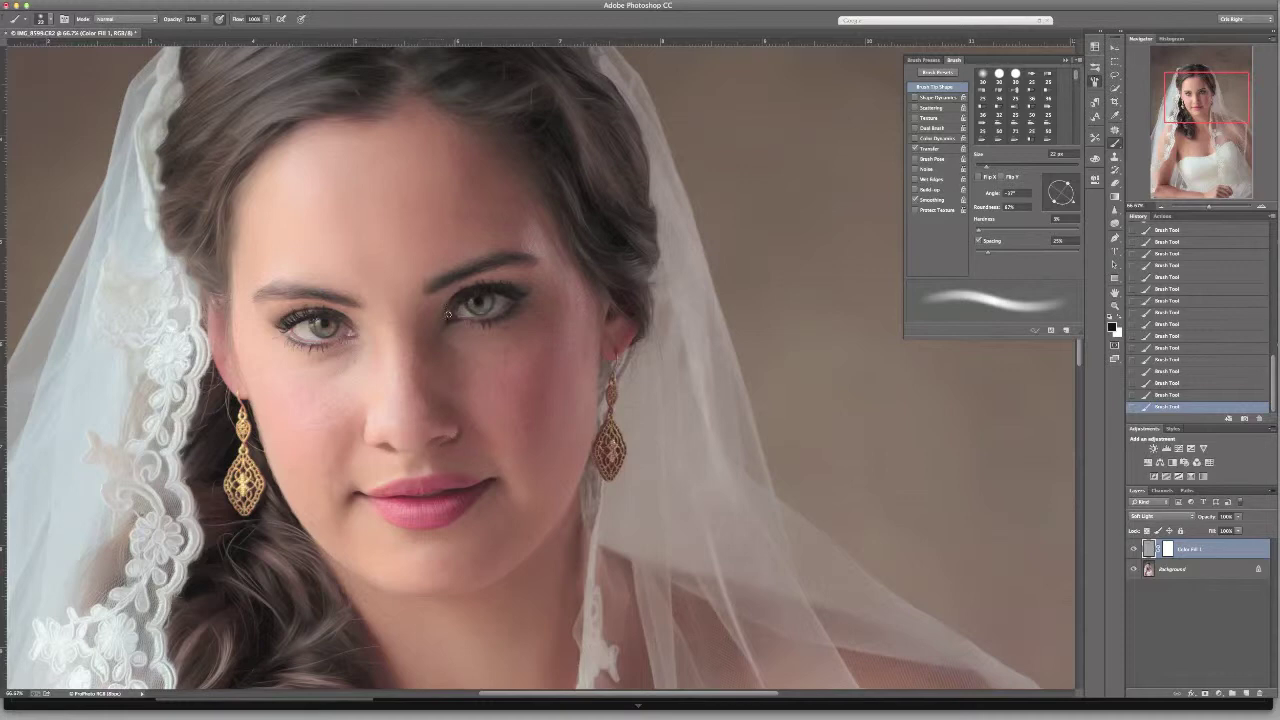
Step: Zoom out and frame the full portrait to review the combined highlights and shadows
click(1163, 207)
click(1163, 207)
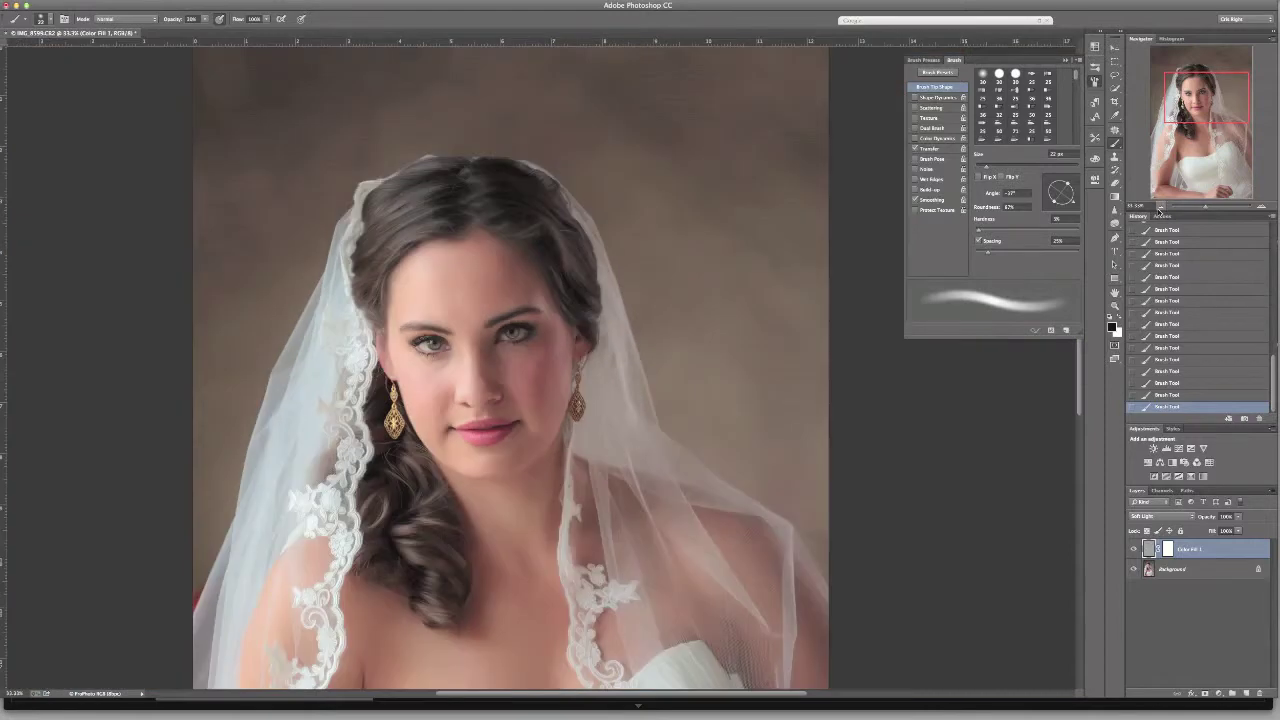
click(1163, 207)
drag(1228, 150, 1226, 178)
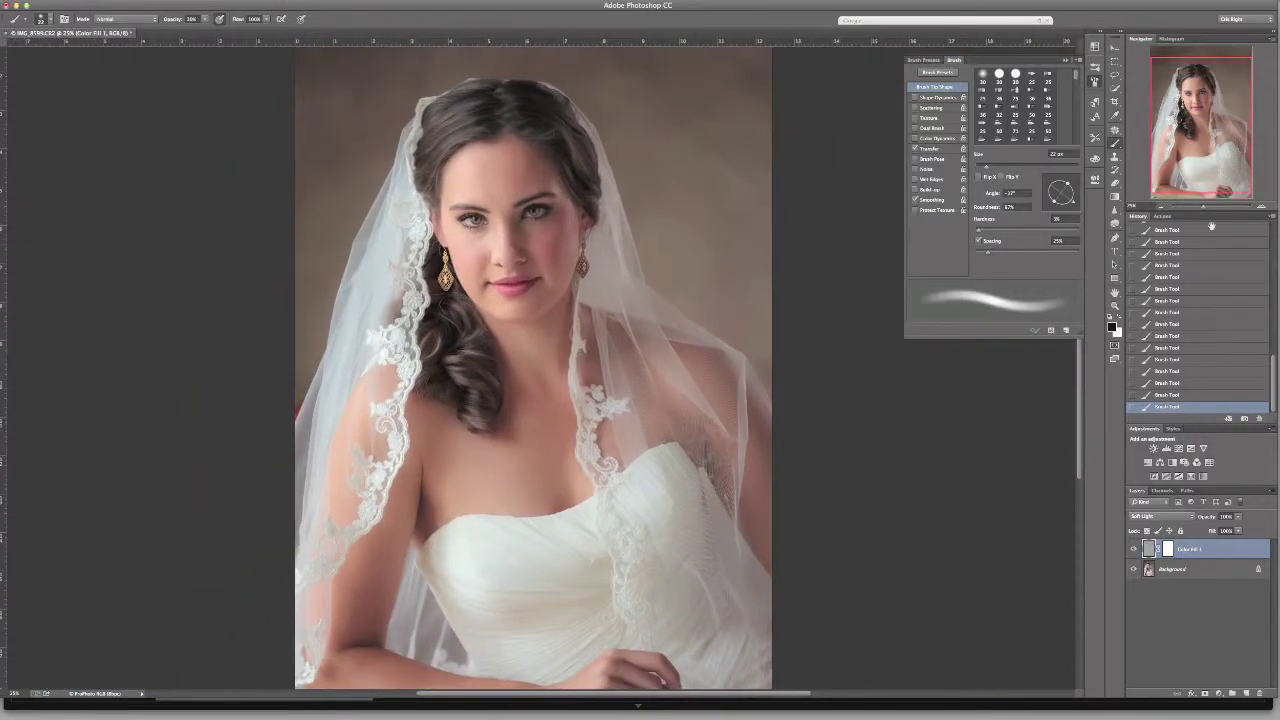
Step: Toggle the visibility of the gray Soft Light layer repeatedly to compare the portrait before and after dodging and burning
click(1134, 549)
click(1134, 549)
click(1134, 549)
click(1134, 549)
click(1134, 549)
click(1134, 549)
Step: Apply a Gaussian Blur with a radius of about 5 pixels to the gray dodge-and-burn layer to soften the brush strokes
click(224, 1)
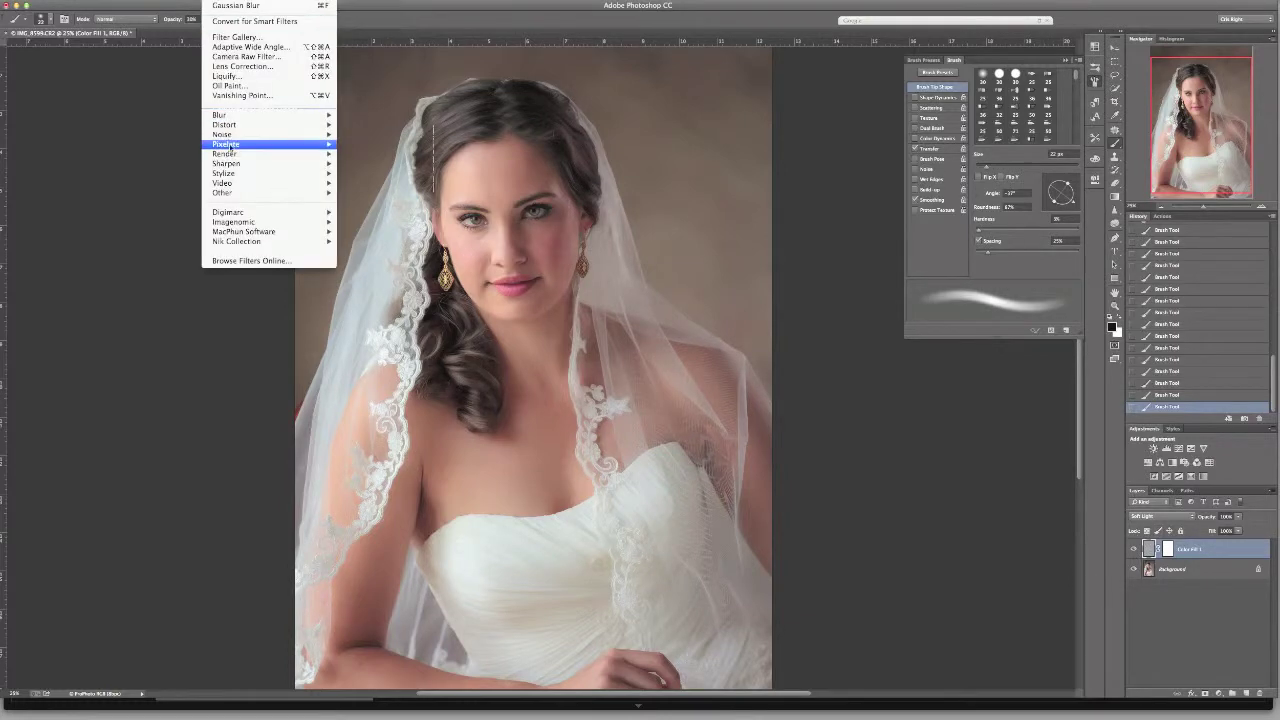
mouse_move(226, 117)
click(373, 189)
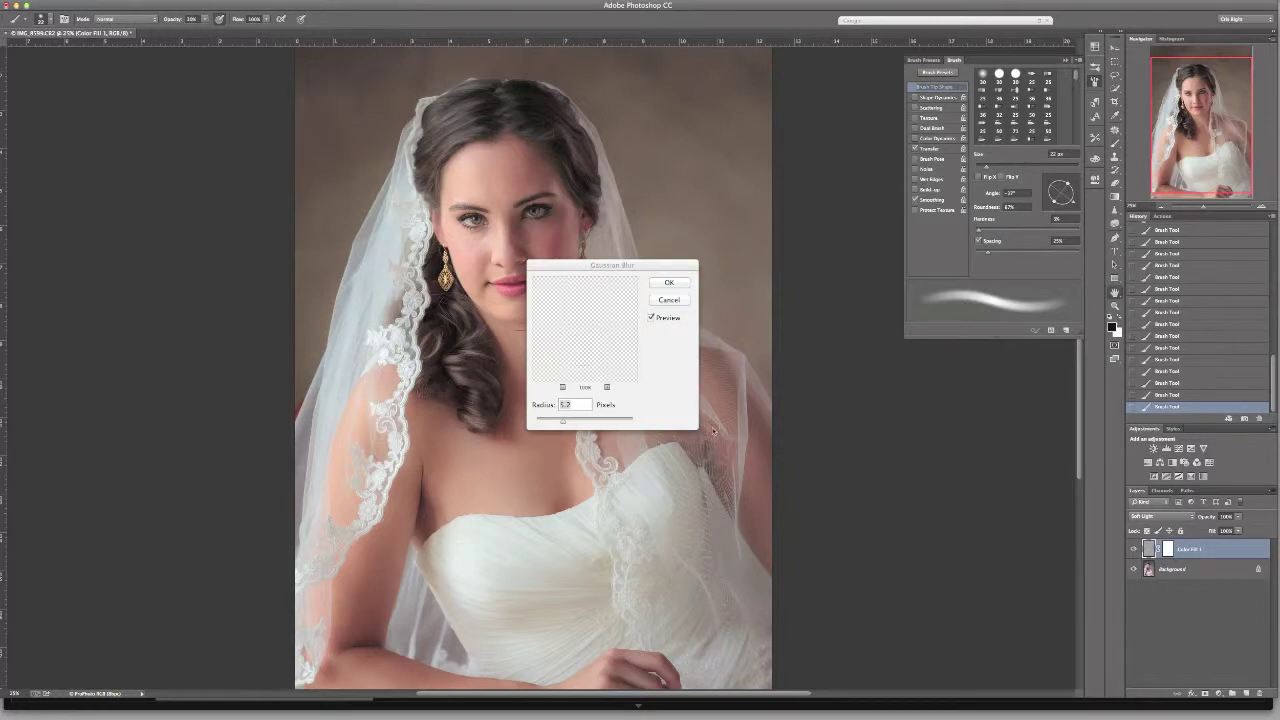
drag(598, 266, 659, 282)
mouse_move(624, 439)
mouse_down()
mouse_move(613, 440)
mouse_move(625, 441)
mouse_up()
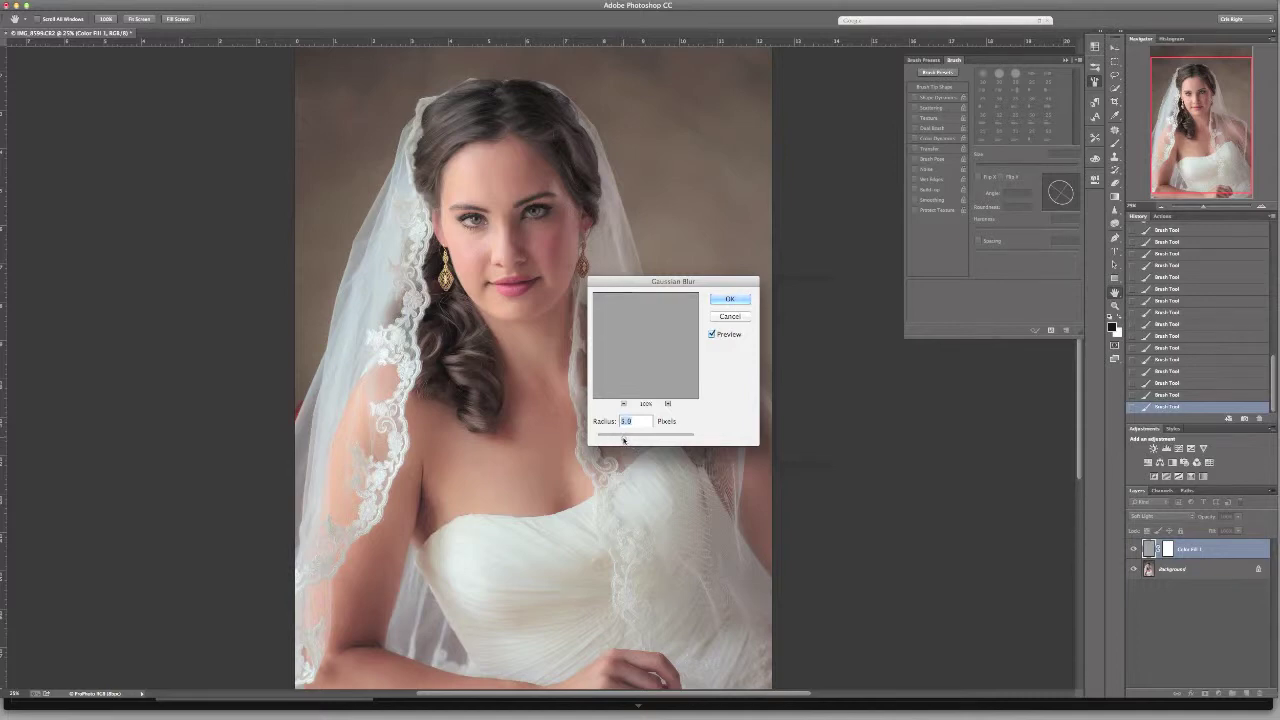
click(730, 300)
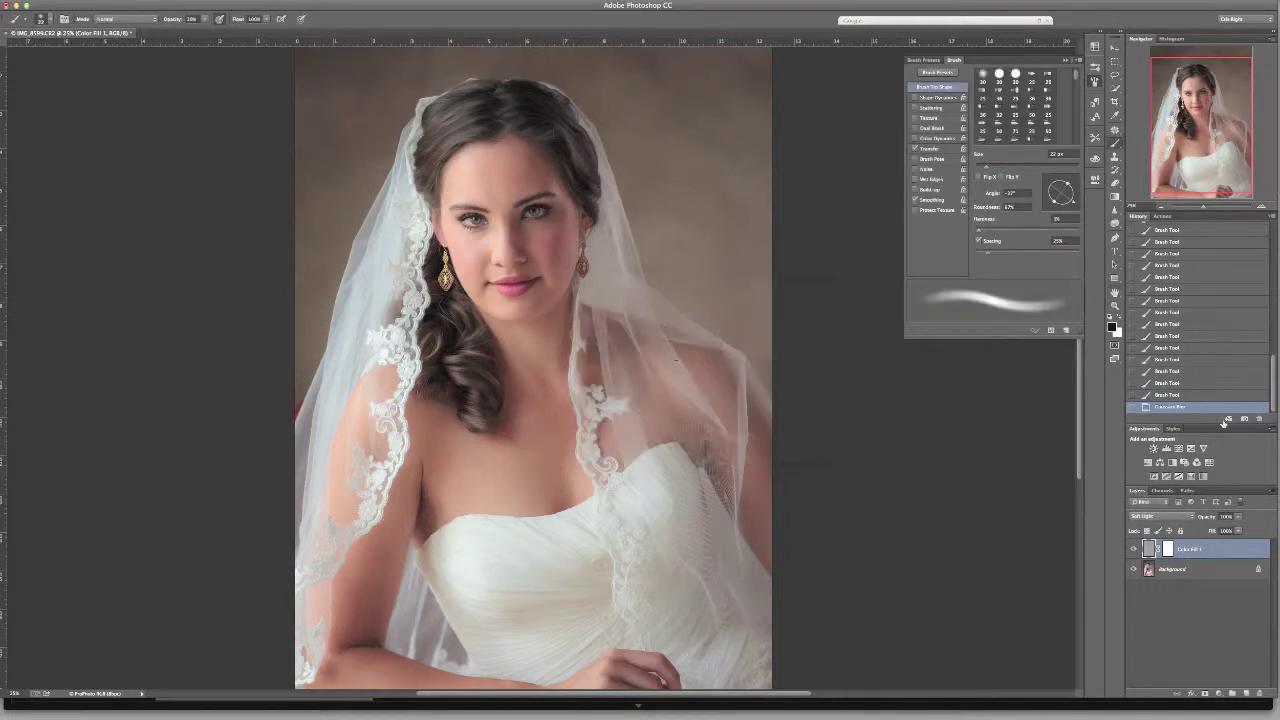
Step: Switch the blurred dodge-and-burn layer off and on several times to compare its softened effect with the original portrait
click(1134, 549)
click(1134, 549)
click(1134, 549)
click(1134, 549)
click(1134, 549)
click(1134, 549)
click(1134, 549)
click(1134, 549)
Step: Add a short black stroke to the hair beside the forehead and lower the dodge-and-burn layer's opacity to about 90%
drag(430, 146, 440, 128)
click(1226, 516)
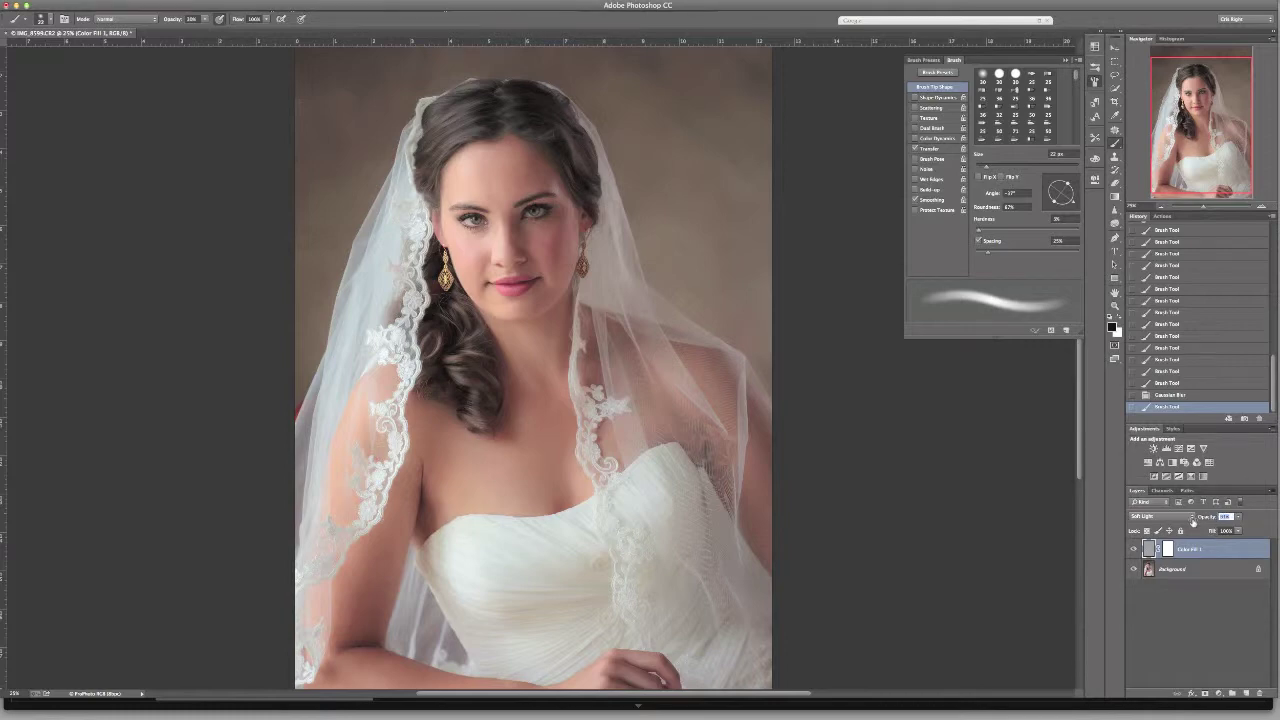
drag(1206, 520, 1213, 524)
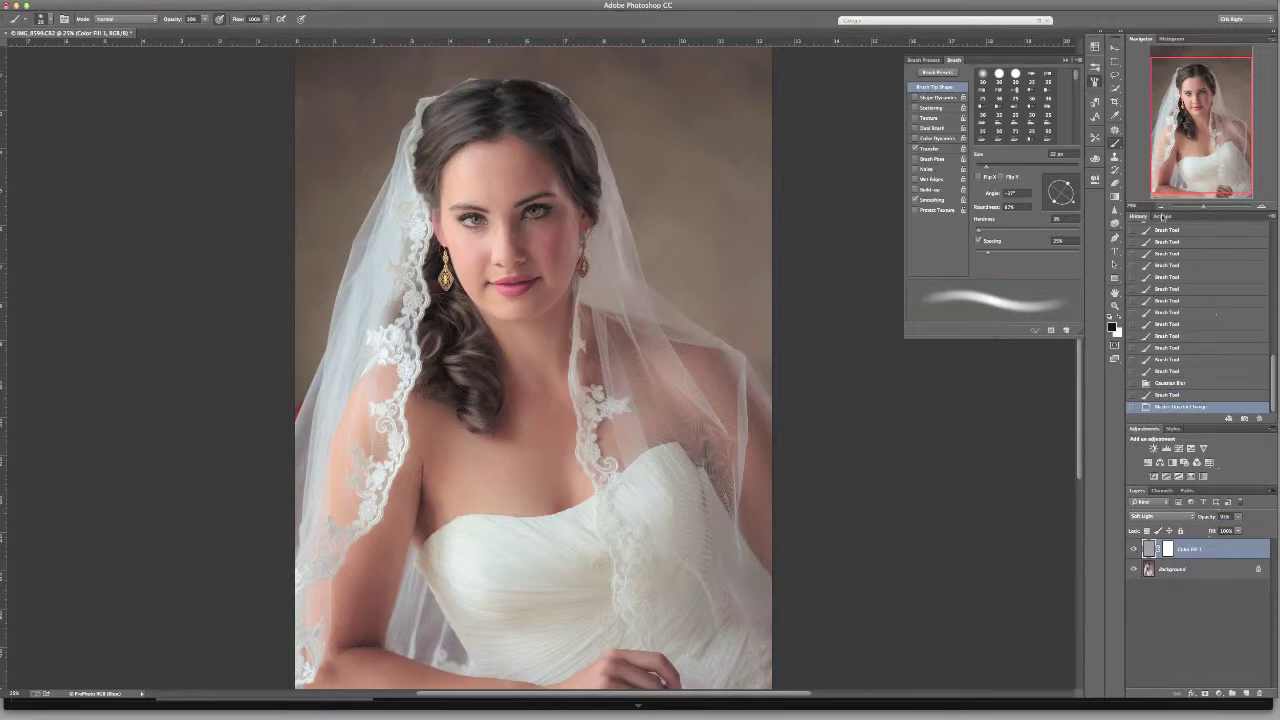
Step: Review the finished retouch on the whole portrait and closer in on the face, hair and veil
click(1160, 210)
click(1262, 208)
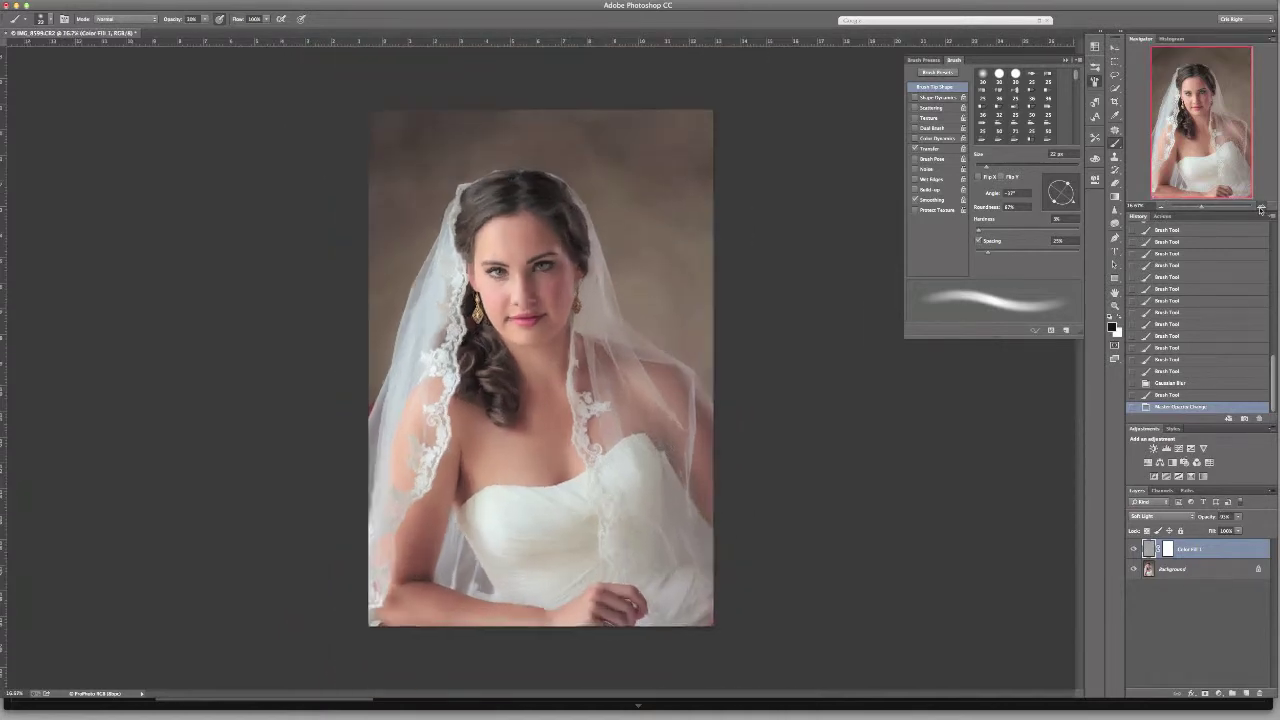
click(1262, 208)
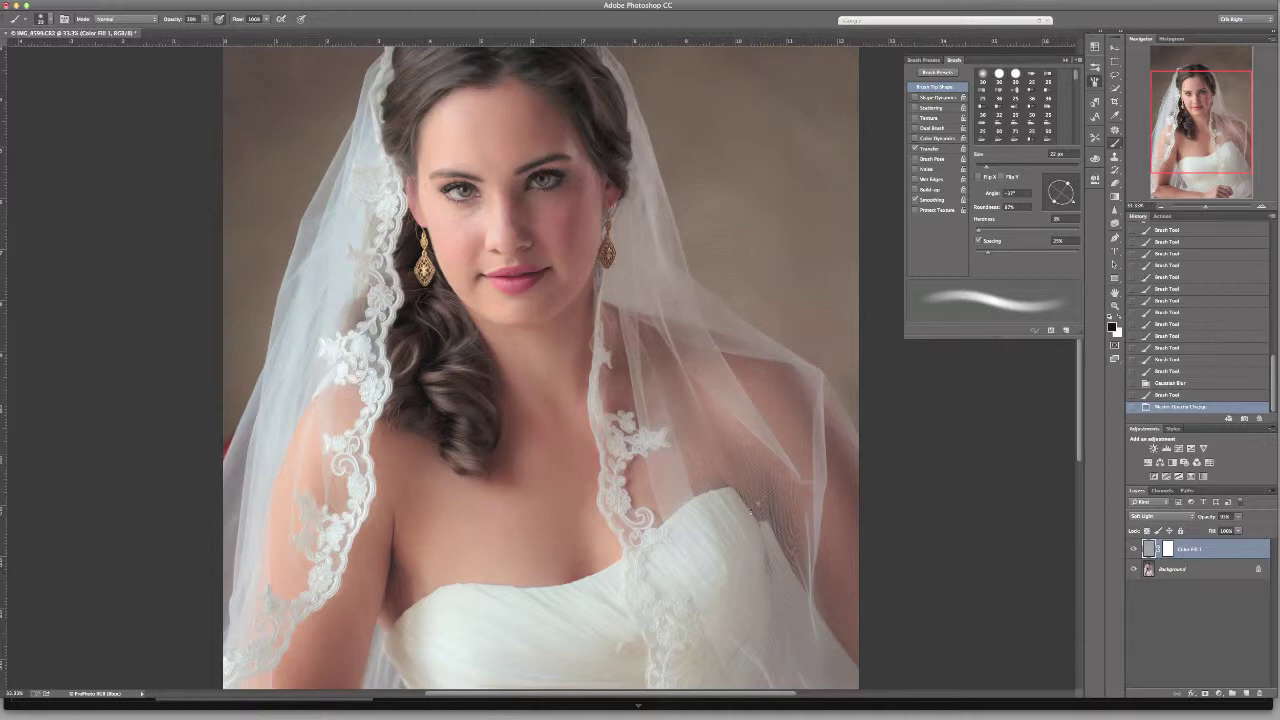
click(1009, 3)
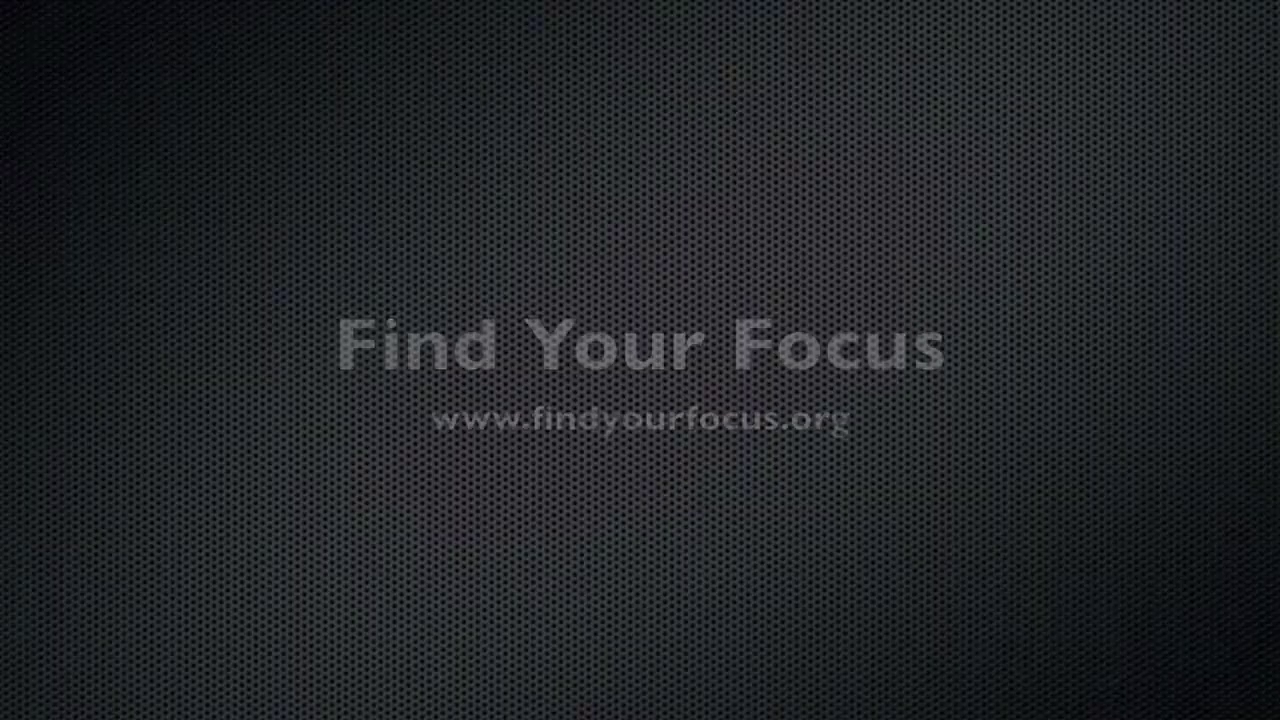